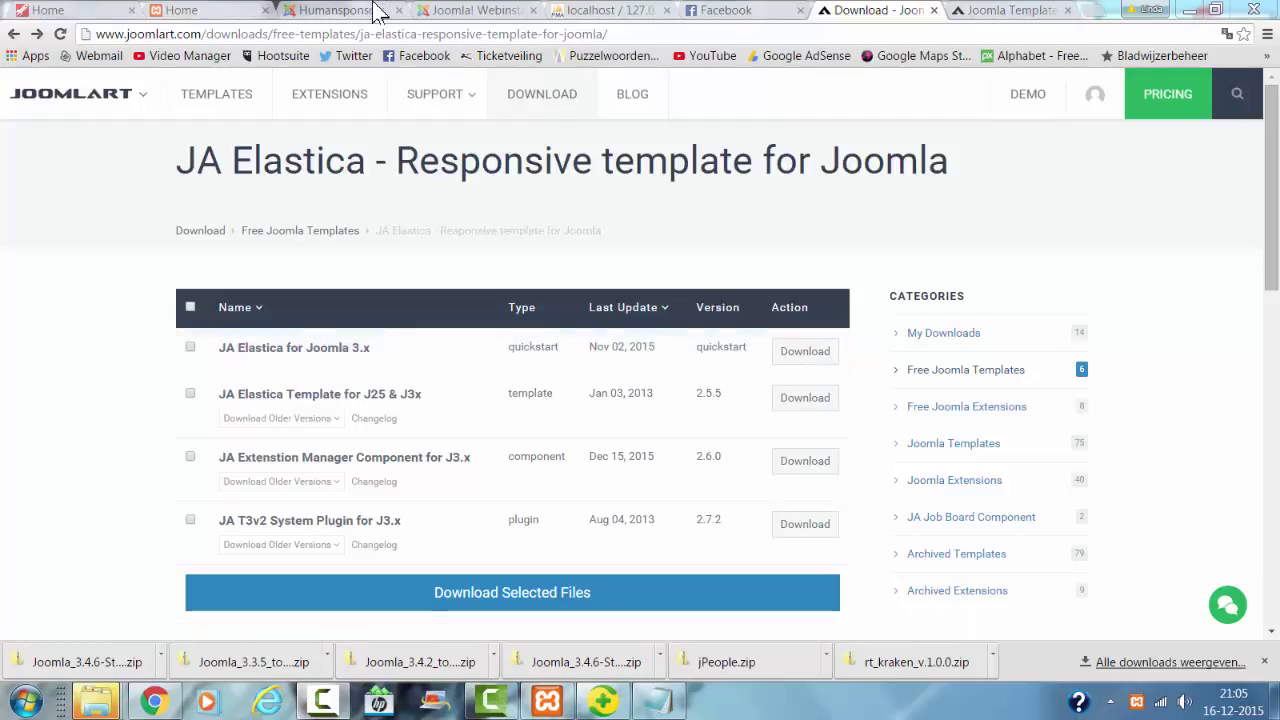
# Step: Enter a new administrator password in the installer and confirm it
pyautogui.click(476, 12)
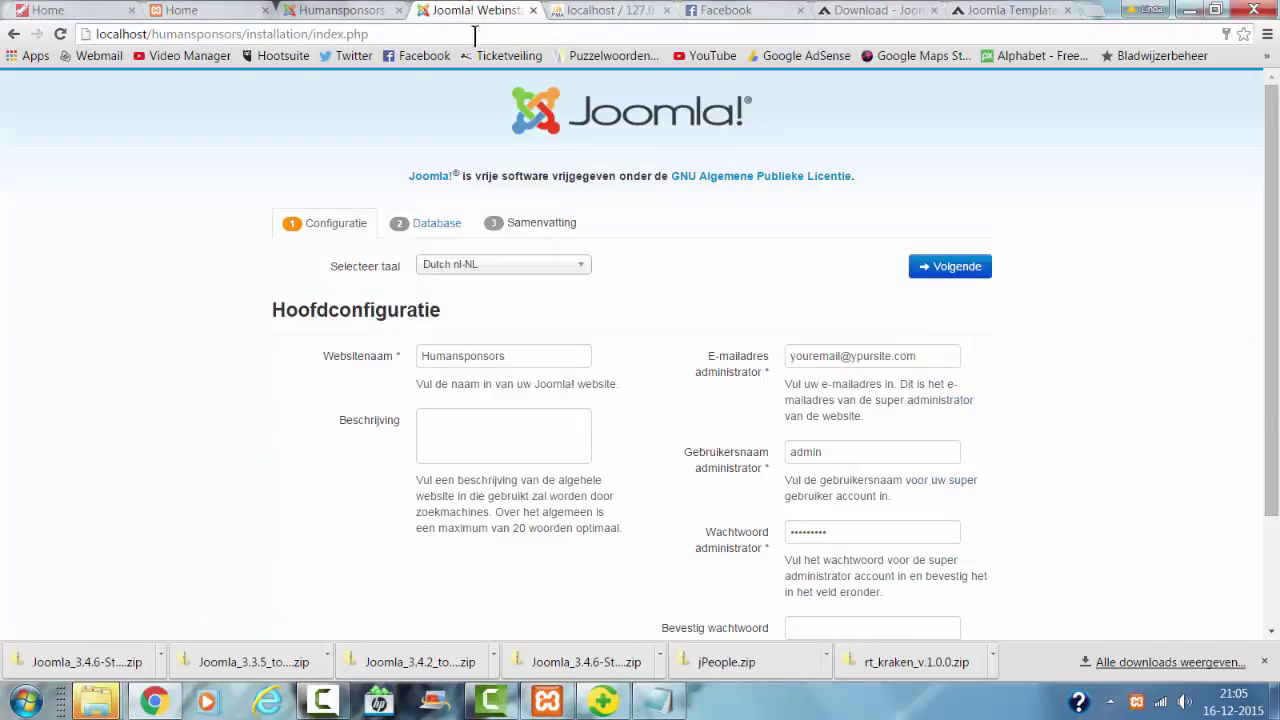
pyautogui.scroll(-3, 745, 343)
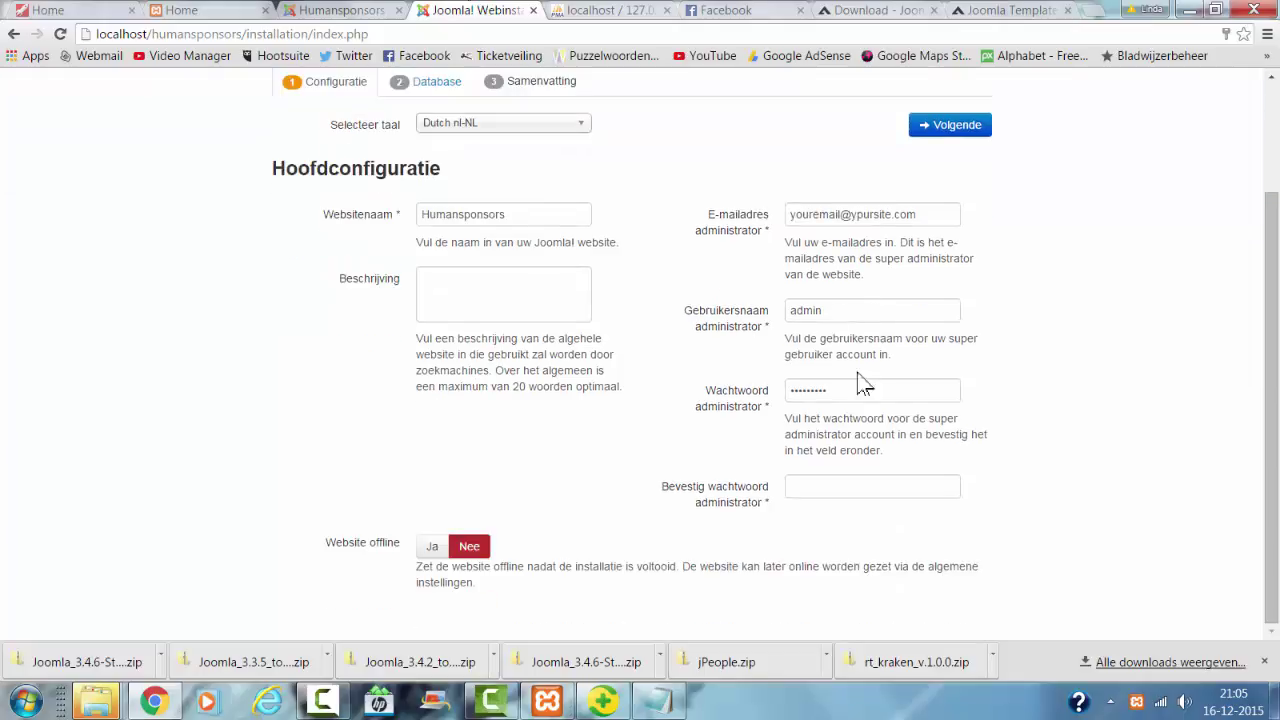
pyautogui.moveTo(846, 392); pyautogui.dragTo(729, 399)
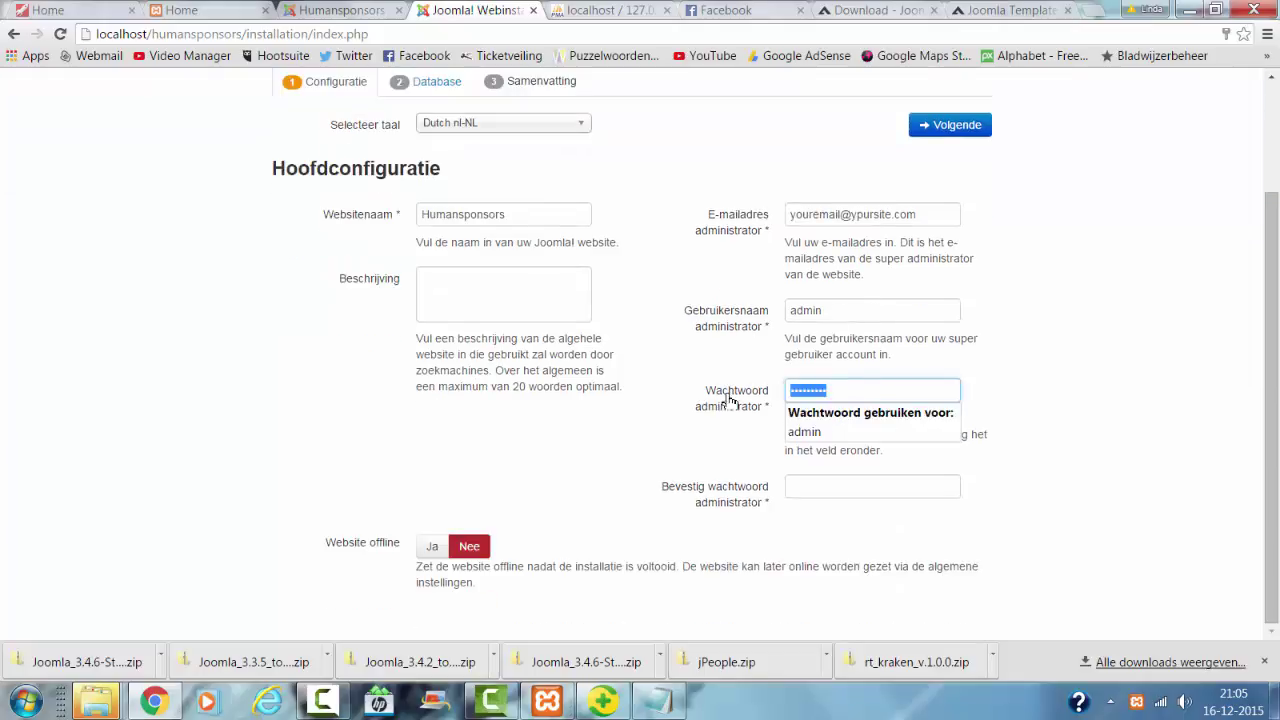
pyautogui.write('a')
pyautogui.press('Tab')
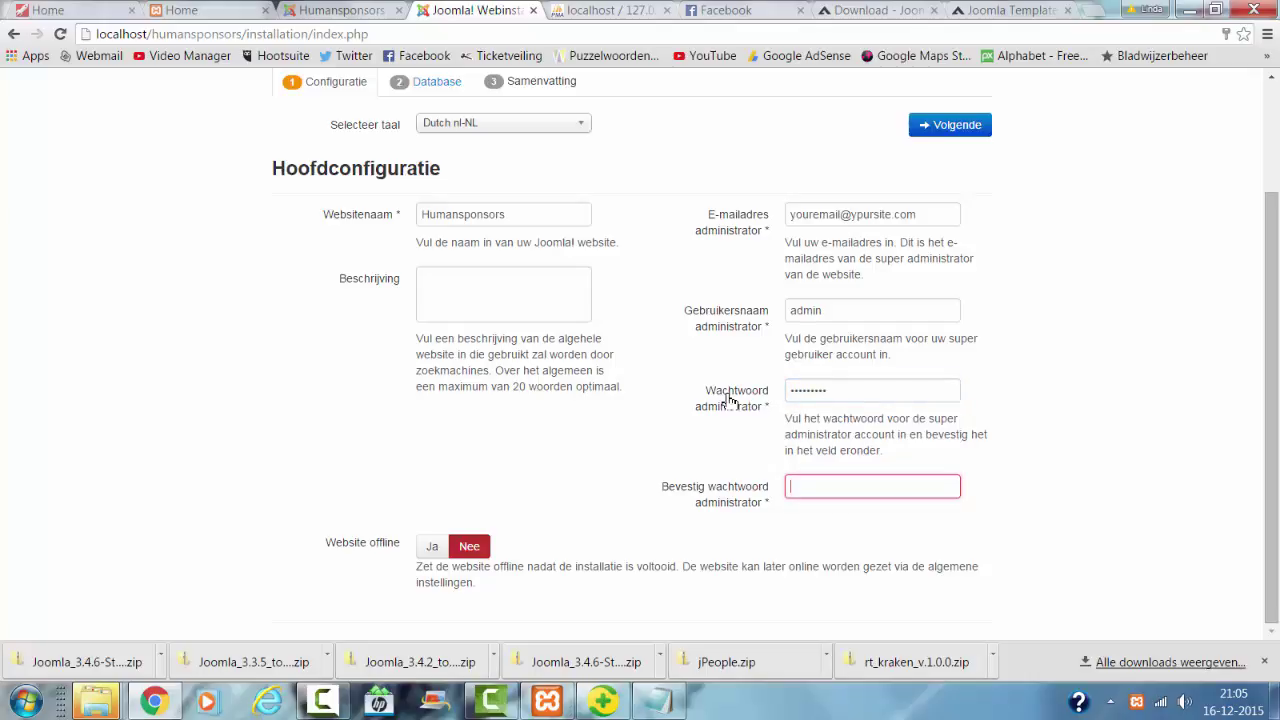
pyautogui.write('adm')
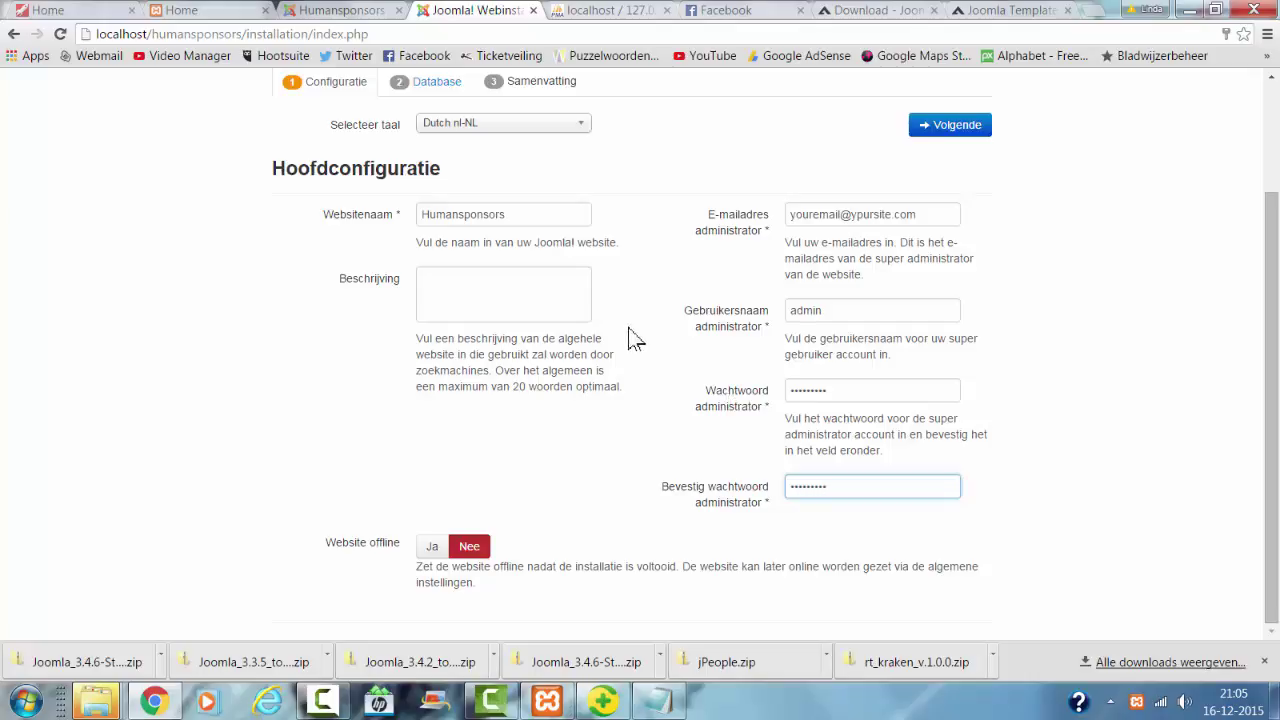
# Step: Accept the database settings for Humansaponsors on localhost and advance to the summary step
pyautogui.click(925, 125)
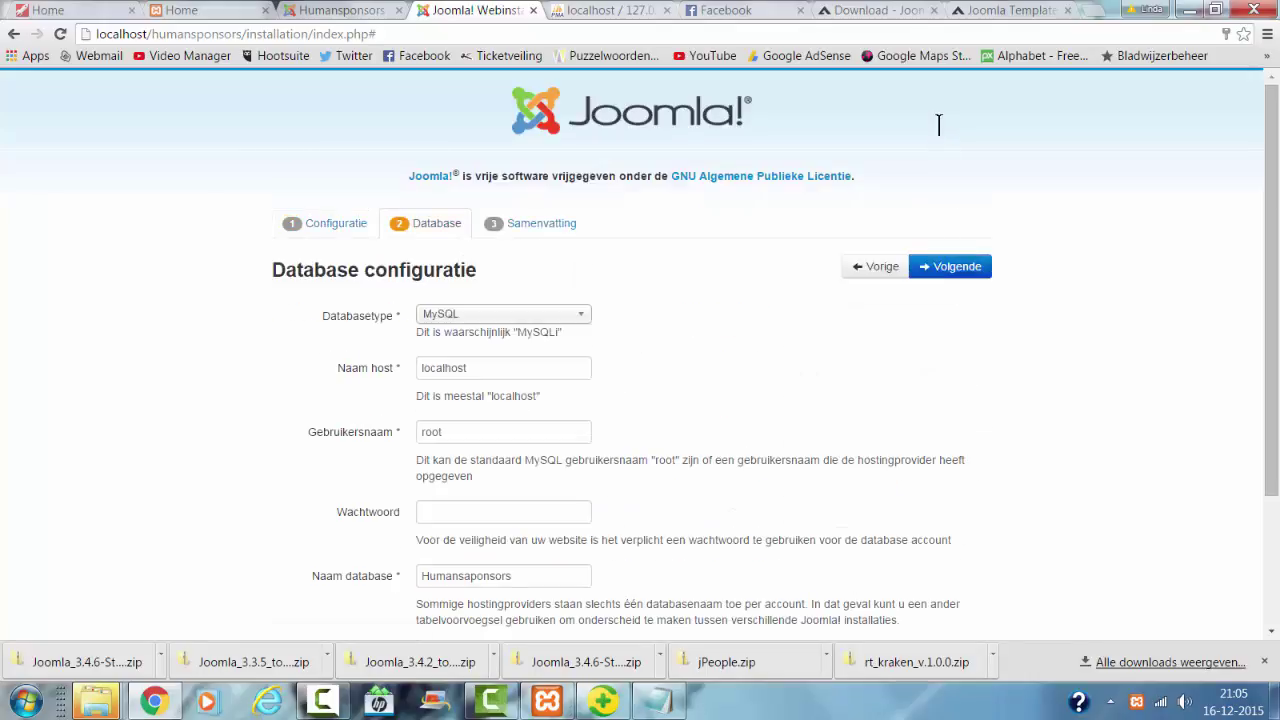
pyautogui.scroll(-1, 920, 125)
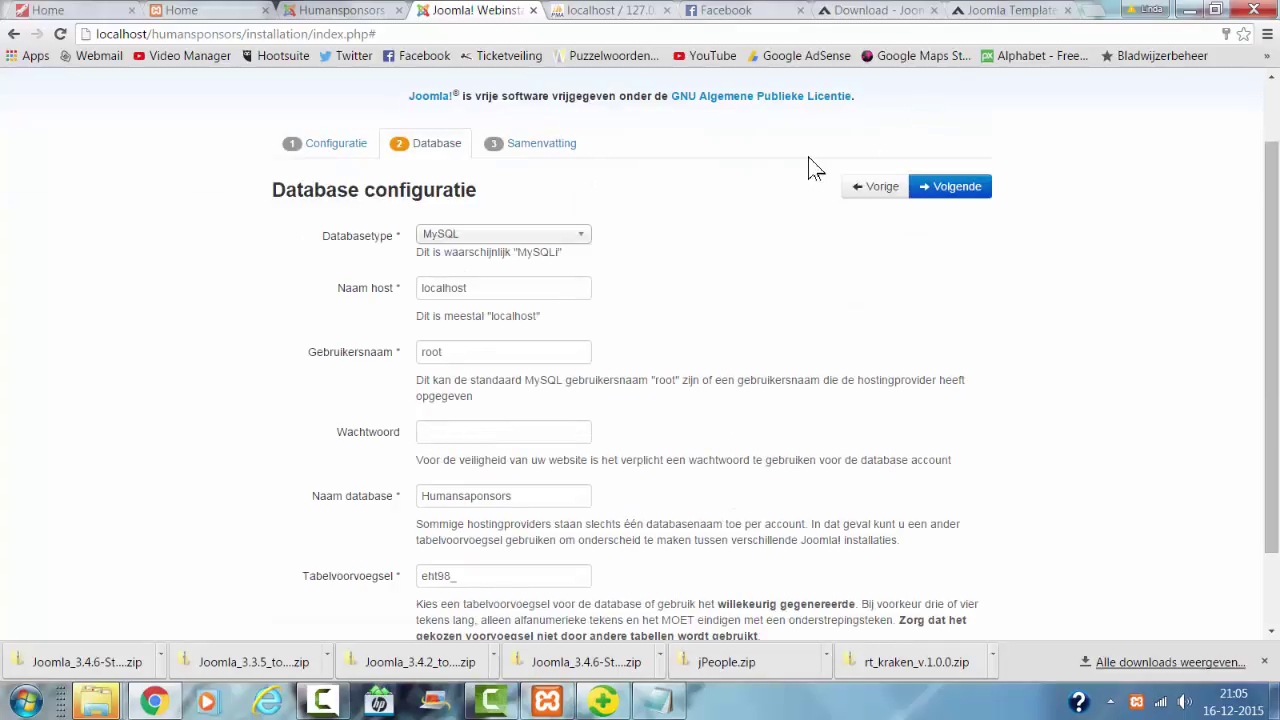
pyautogui.scroll(-1, 724, 200)
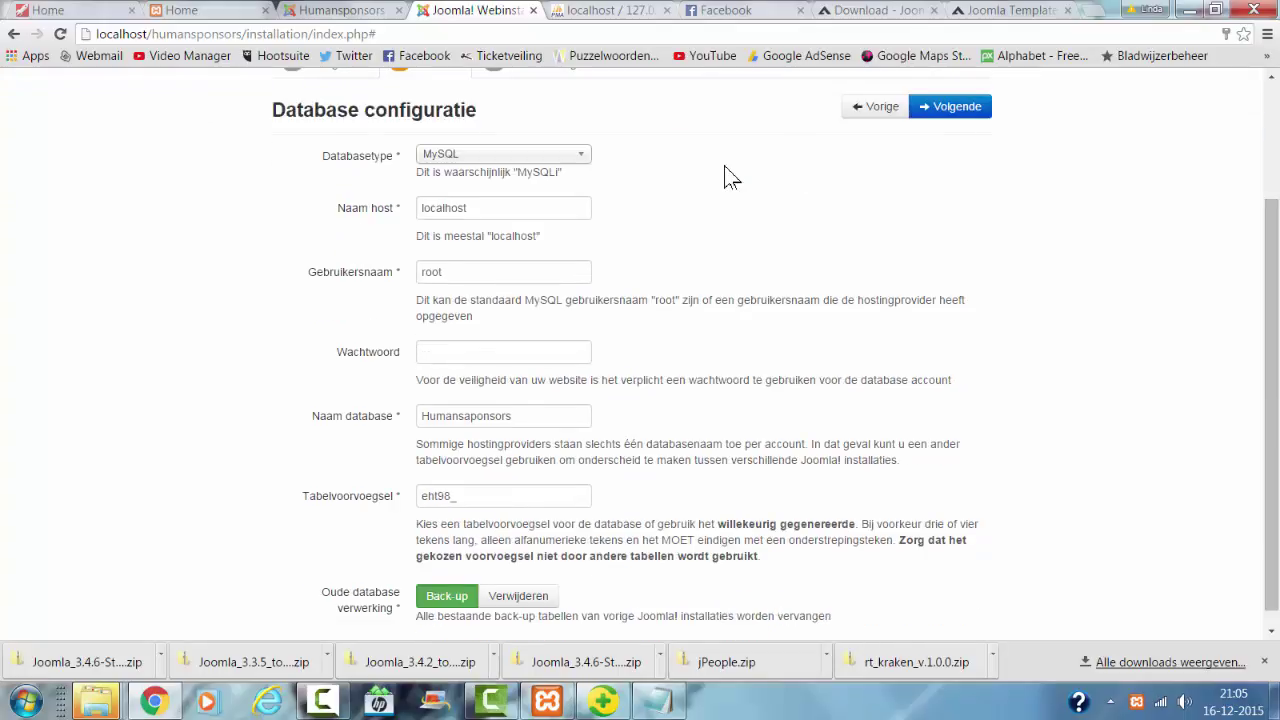
pyautogui.scroll(2, 730, 177)
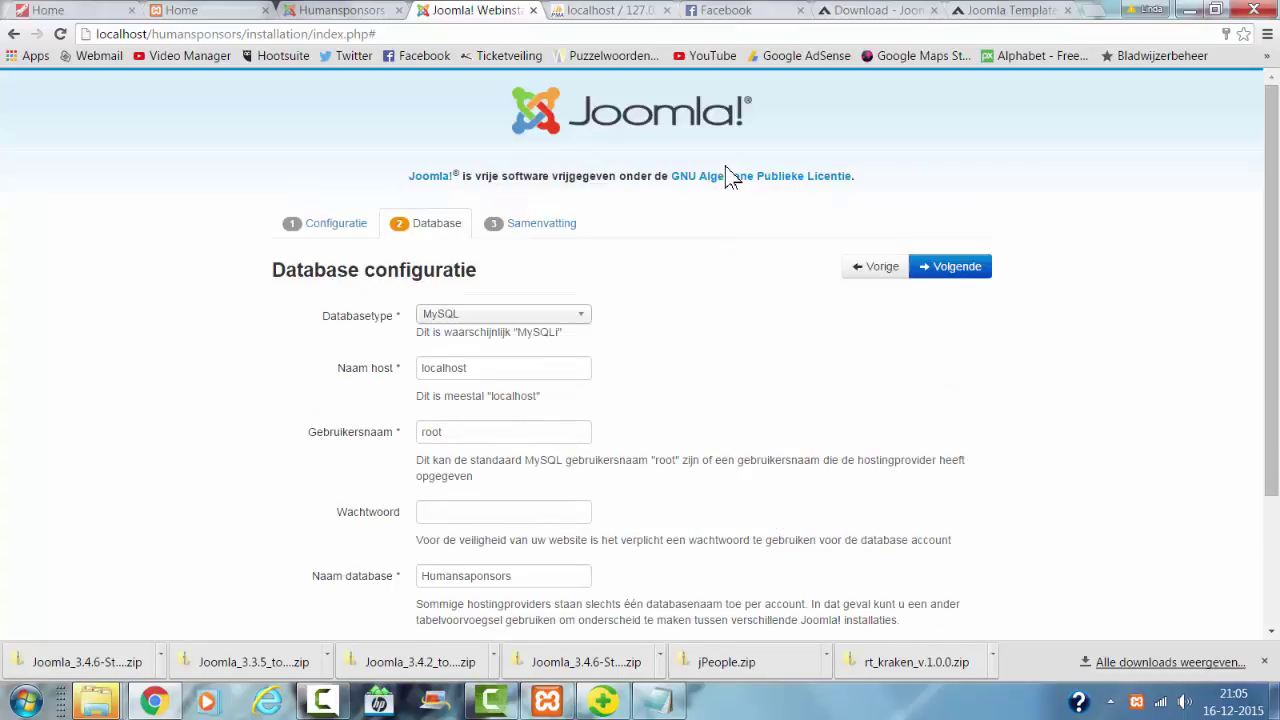
pyautogui.click(952, 266)
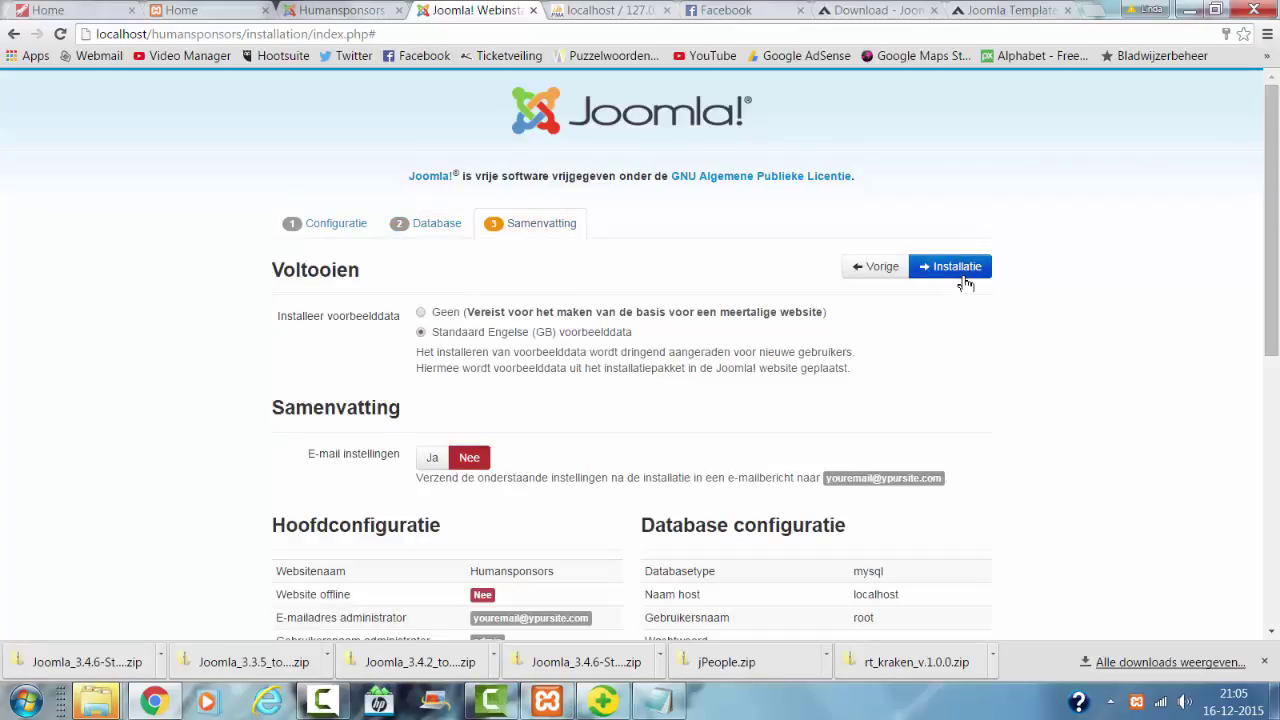
# Step: Run the installation with English sample data until the congratulations page appears
pyautogui.click(964, 268)
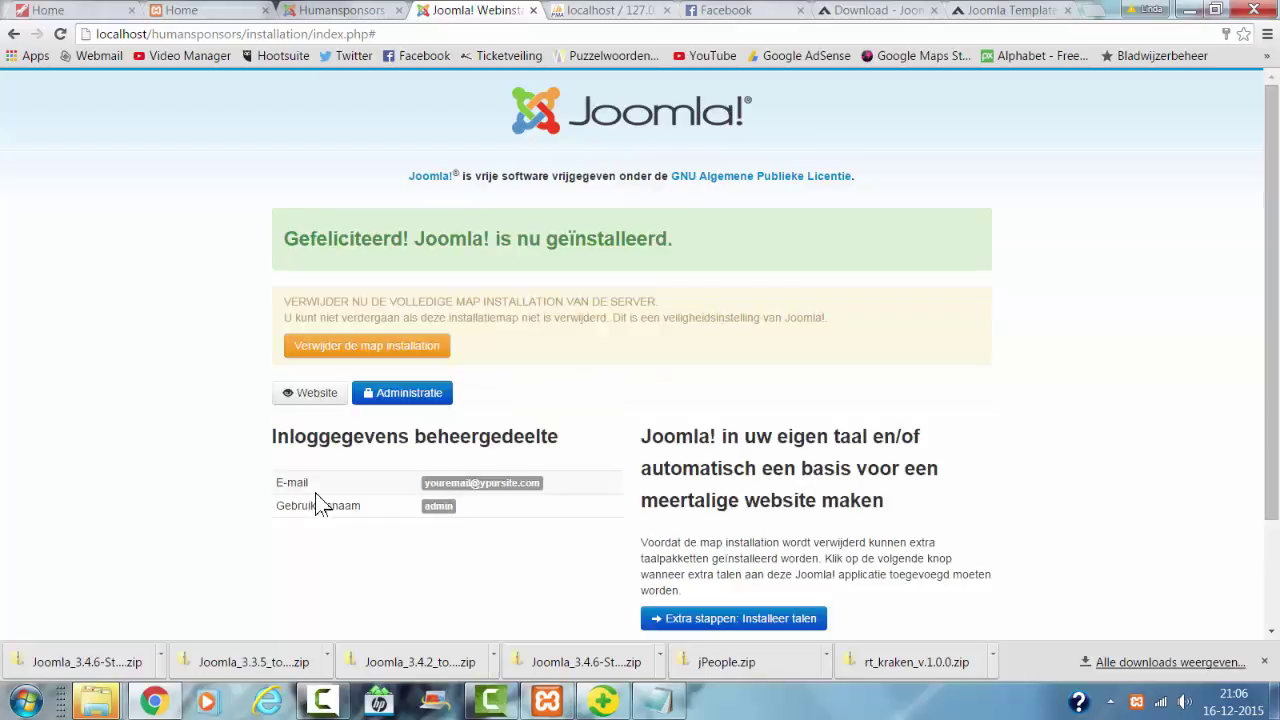
# Step: Delete the installation folder and load the site front page at localhost/humansponsors/
pyautogui.click(380, 348)
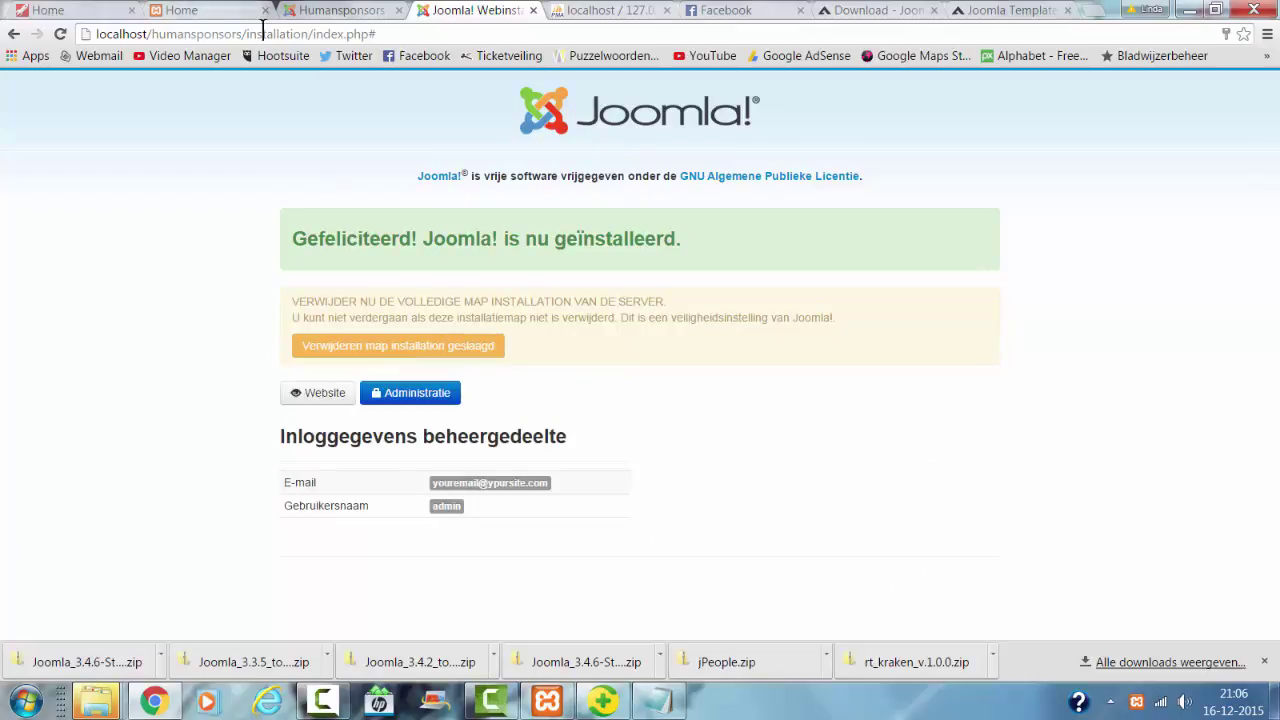
pyautogui.moveTo(258, 33); pyautogui.dragTo(645, 33)
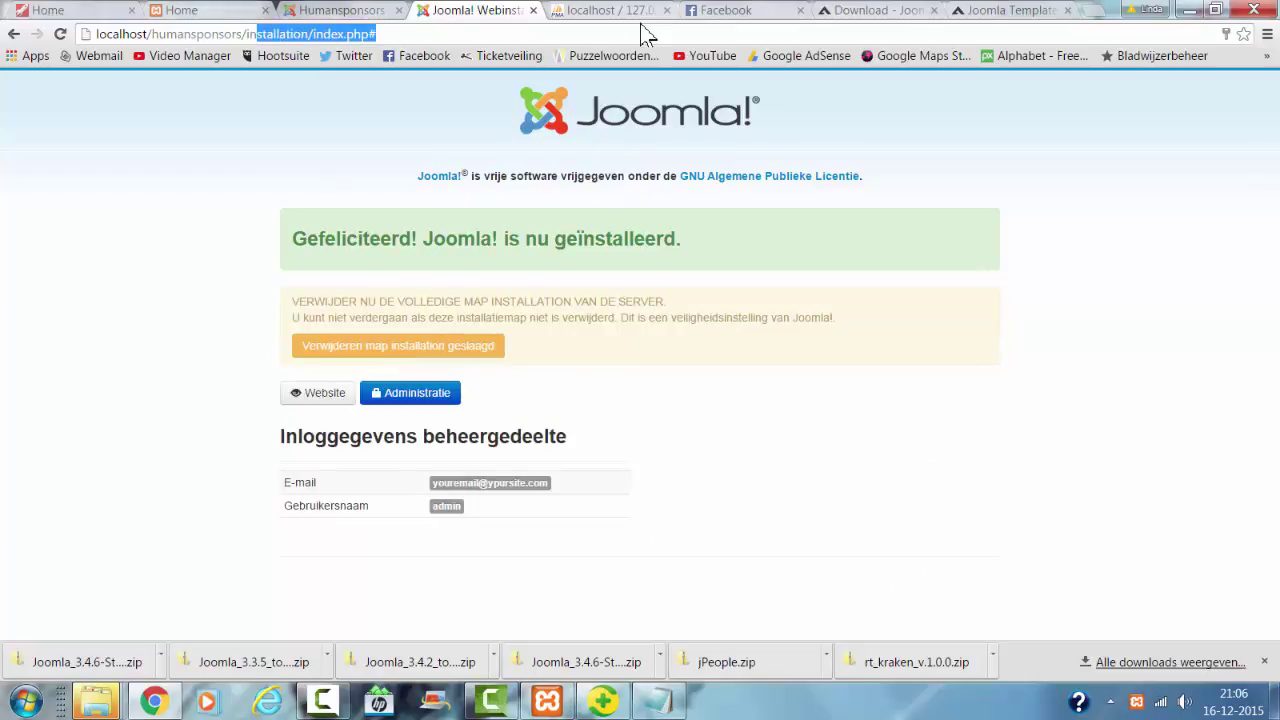
pyautogui.press('BackSpace')
pyautogui.press('BackSpace')
pyautogui.press('BackSpace')
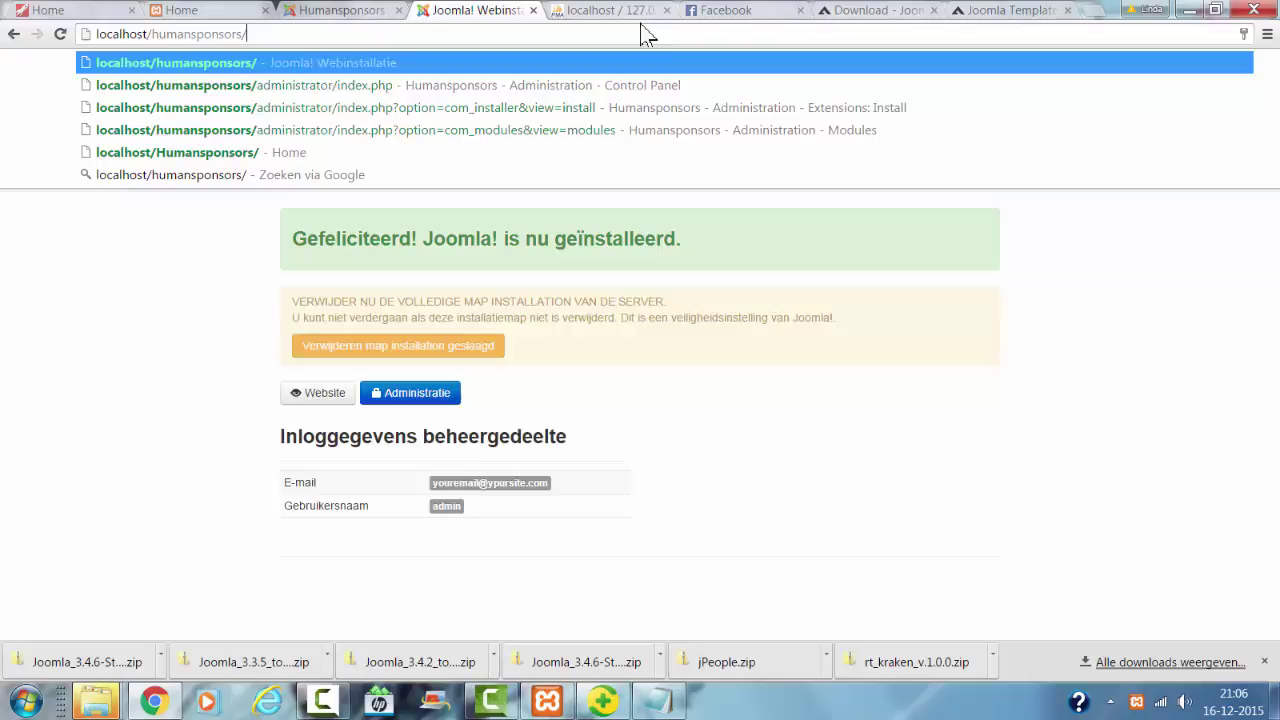
pyautogui.press('Return')
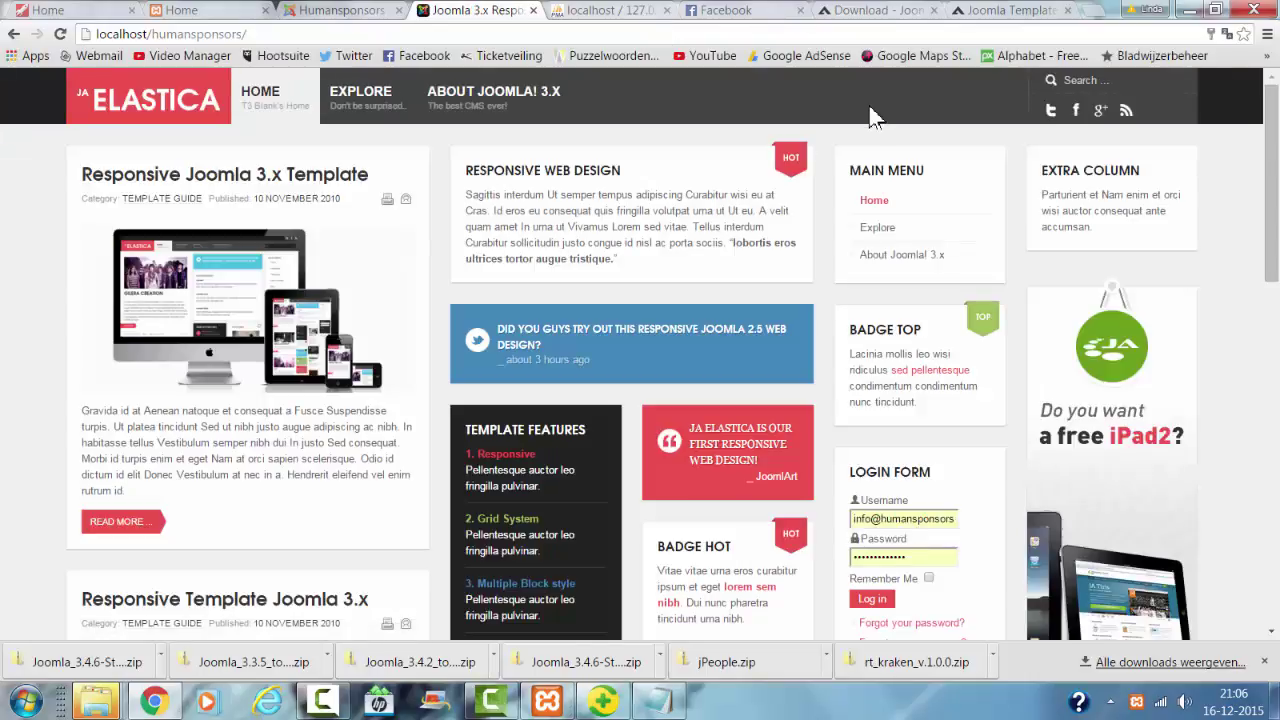
pyautogui.scroll(-2, 850, 84)
pyautogui.scroll(-2, 850, 92)
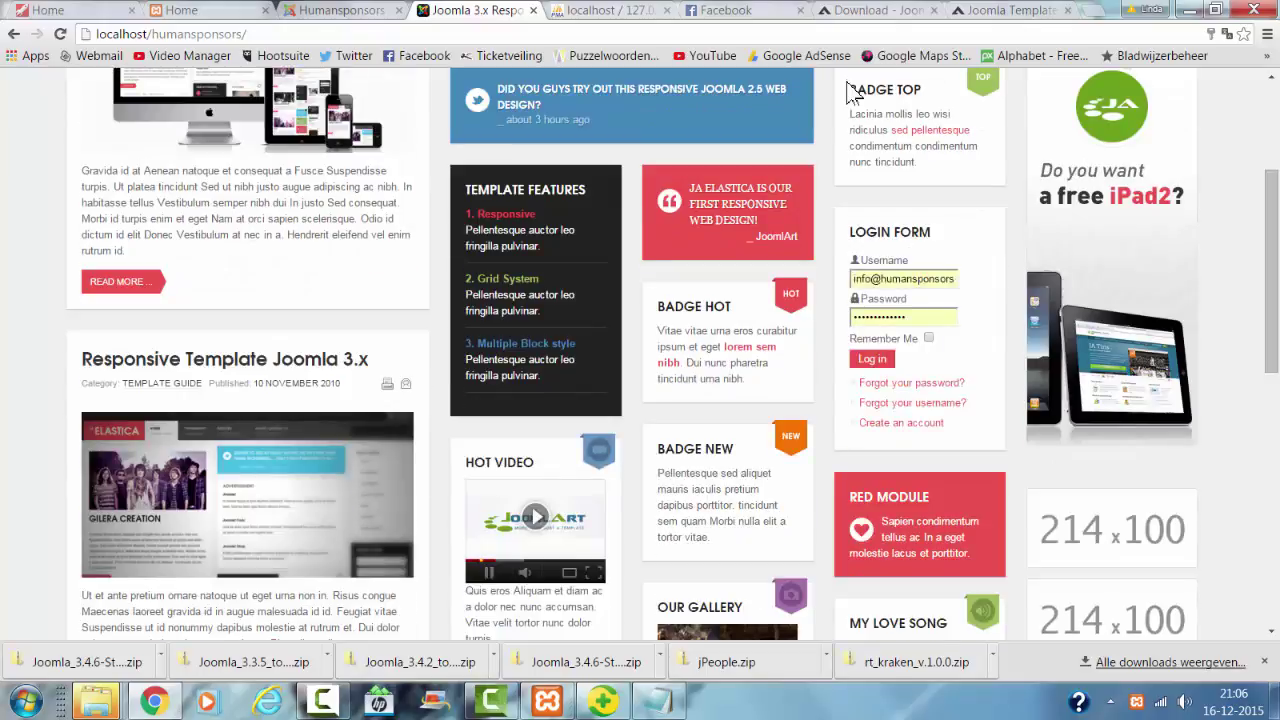
pyautogui.scroll(-2, 864, 122)
pyautogui.scroll(-6, 866, 118)
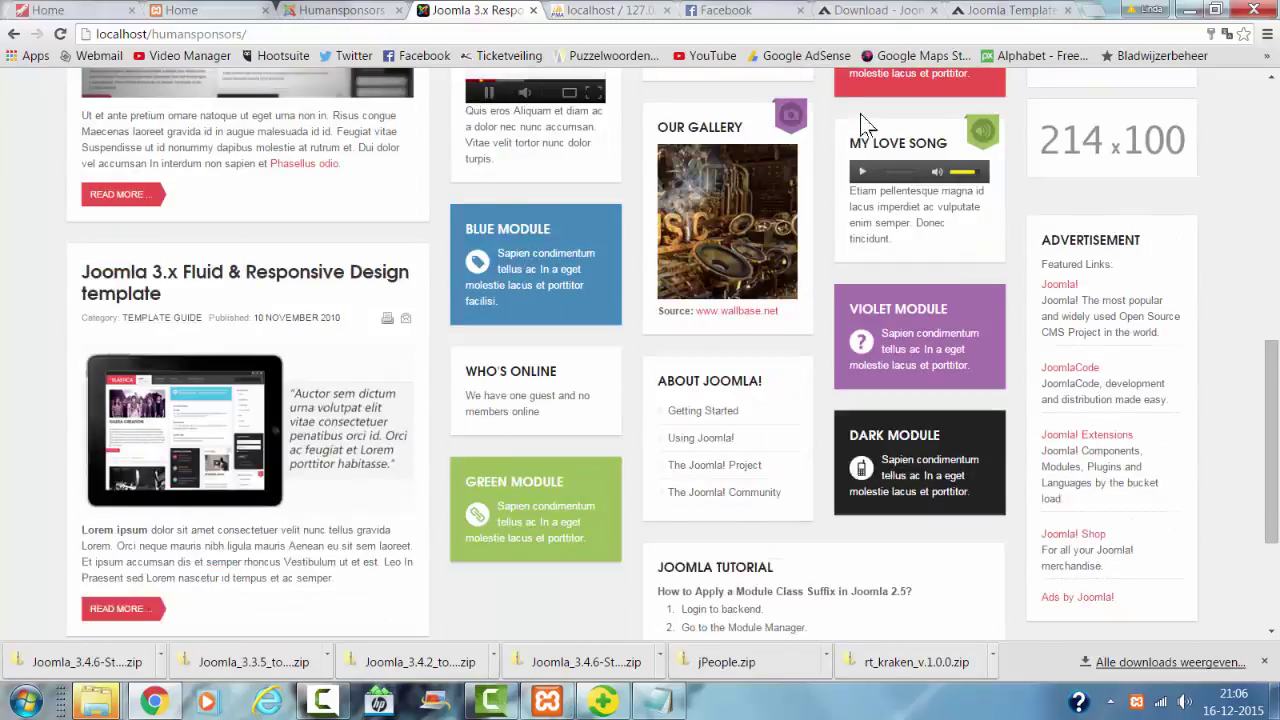
pyautogui.scroll(5, 866, 105)
pyautogui.scroll(8, 866, 100)
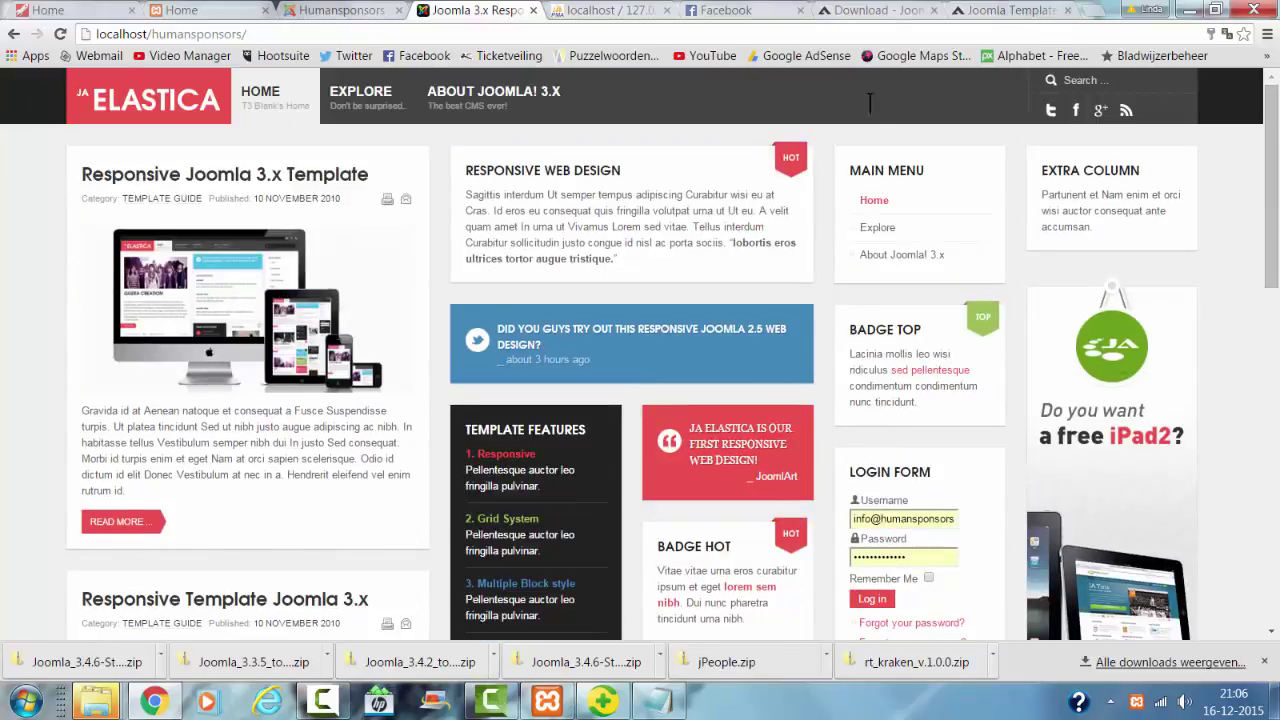
pyautogui.moveTo(398, 112)
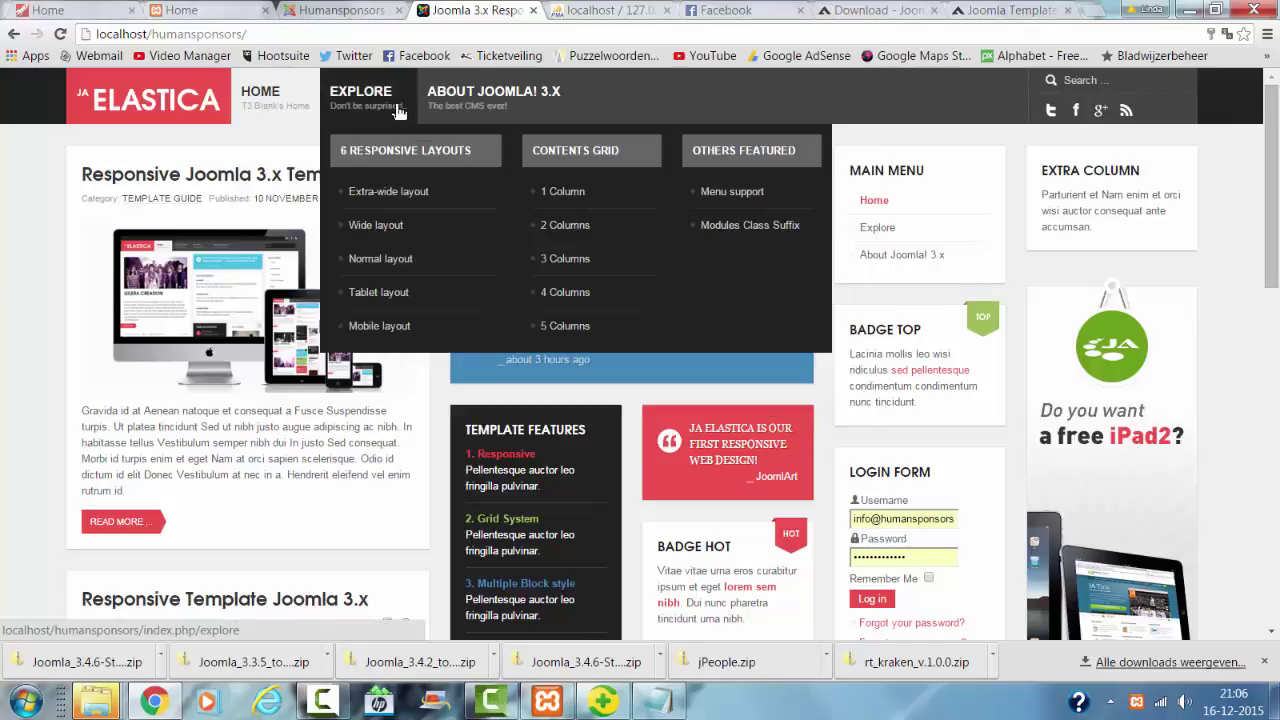
pyautogui.moveTo(464, 104)
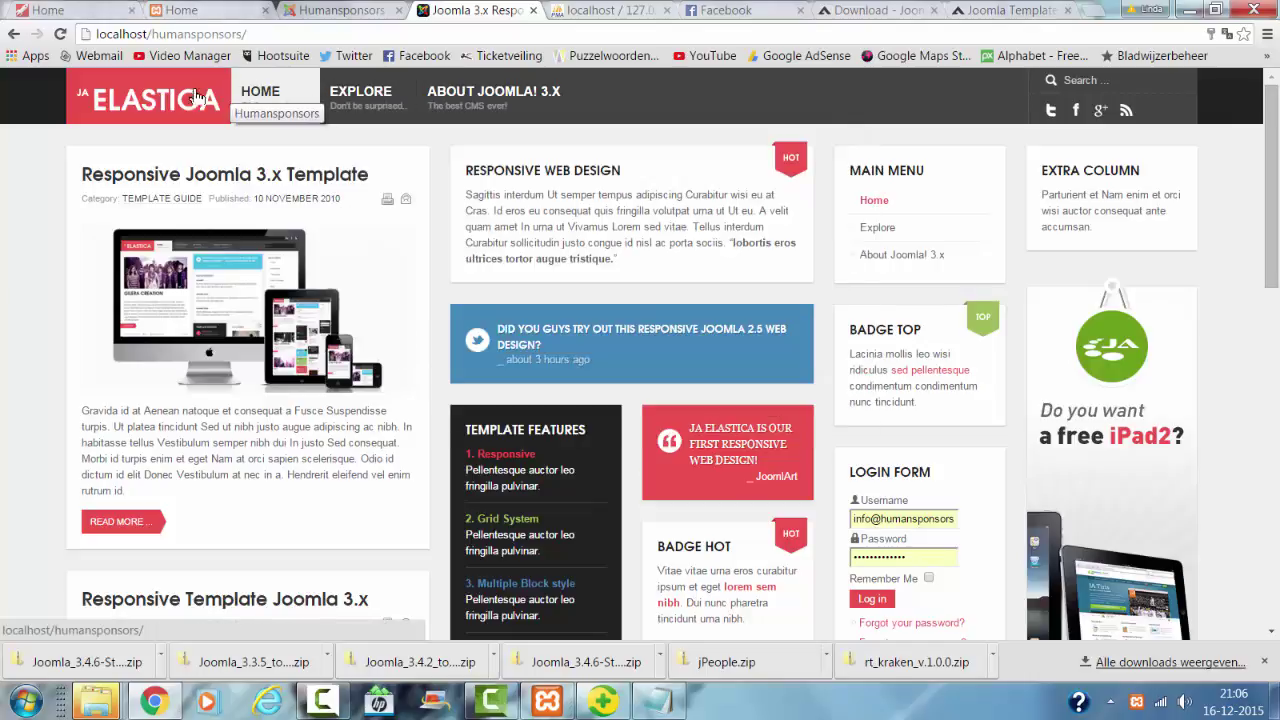
pyautogui.scroll(-8, 652, 366)
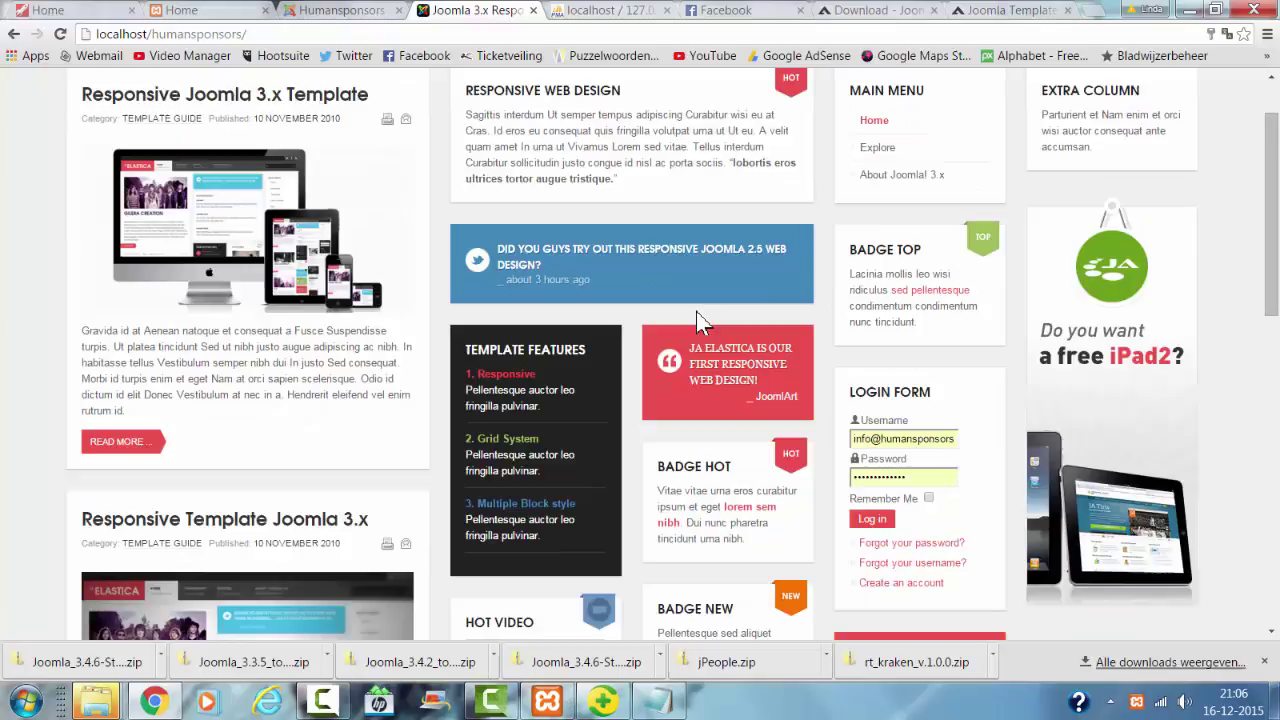
pyautogui.scroll(-4, 680, 293)
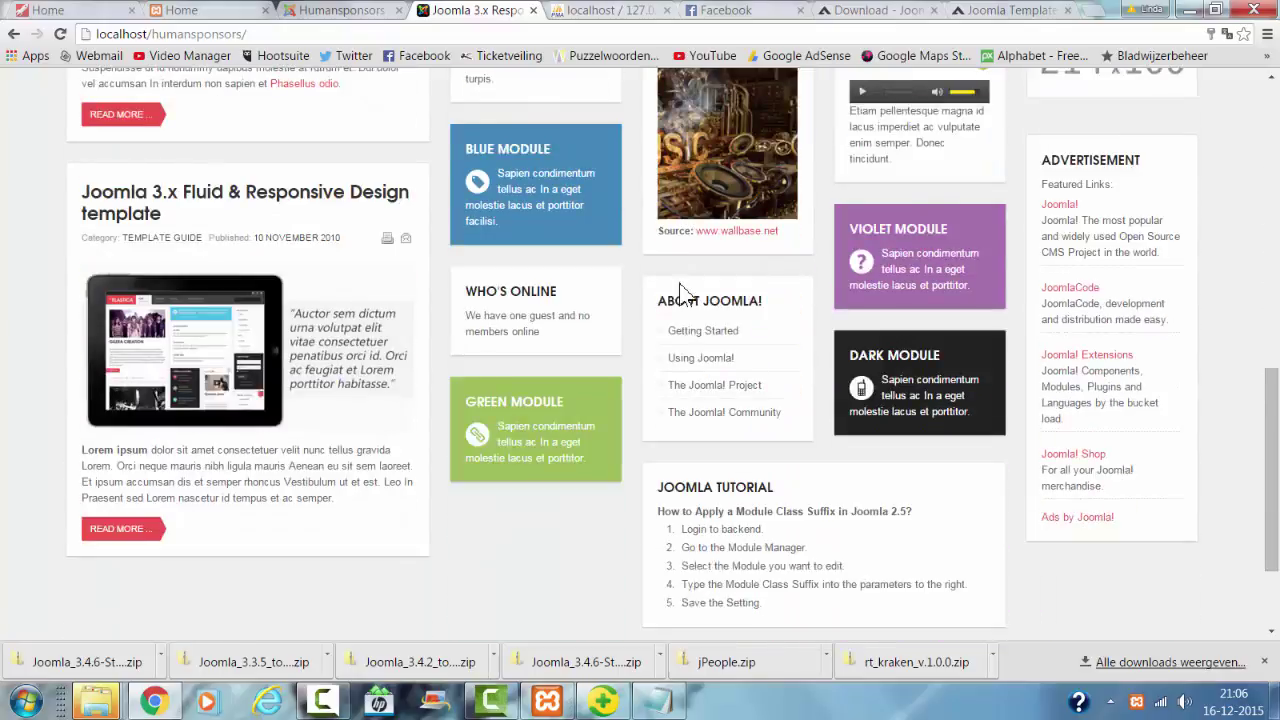
pyautogui.scroll(12, 534, 83)
pyautogui.scroll(1, 534, 83)
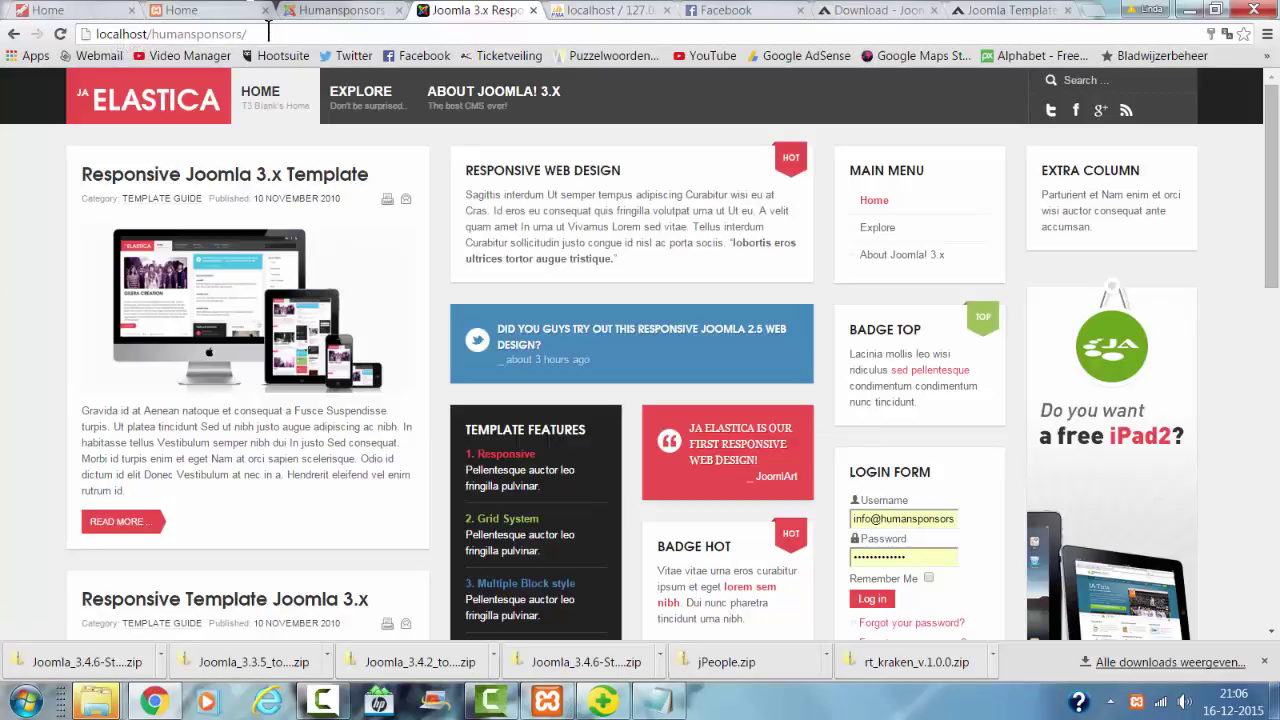
pyautogui.write('q')
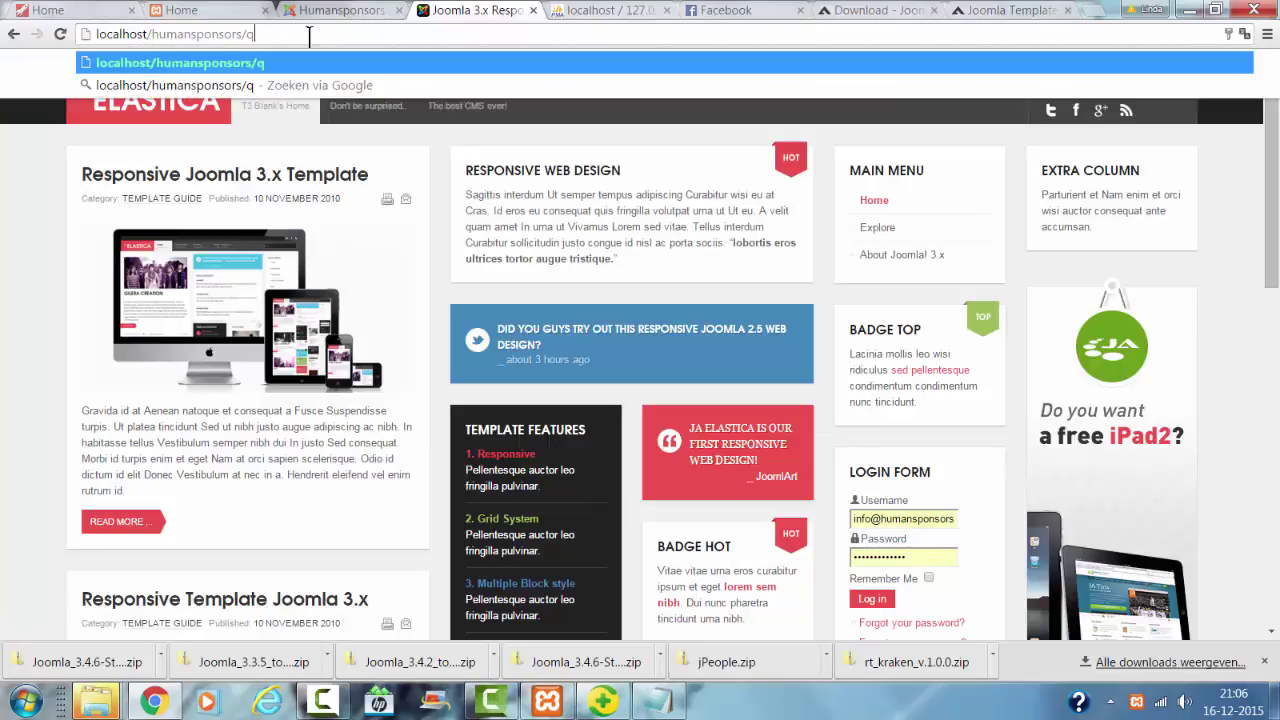
# Step: Go to localhost/humansponsors/administrator in the browser
pyautogui.press('BackSpace')
pyautogui.write('aq')
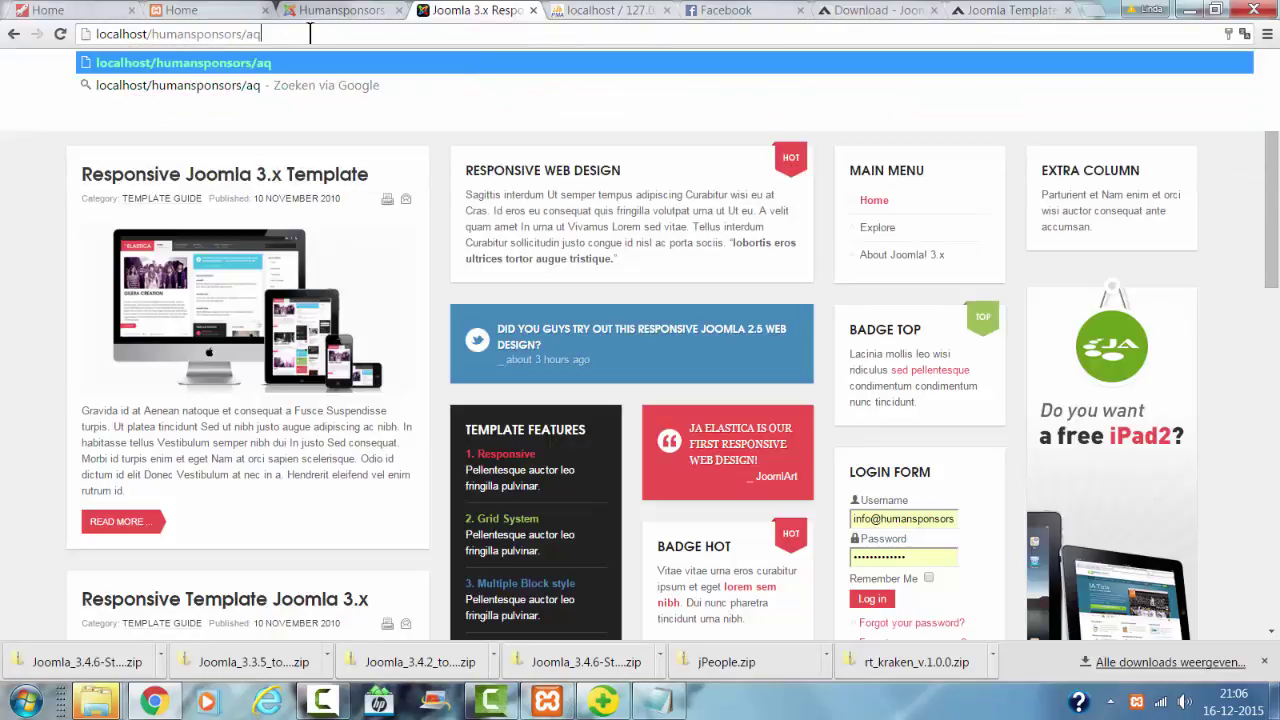
pyautogui.press('BackSpace')
pyautogui.write('a')
pyautogui.press('BackSpace')
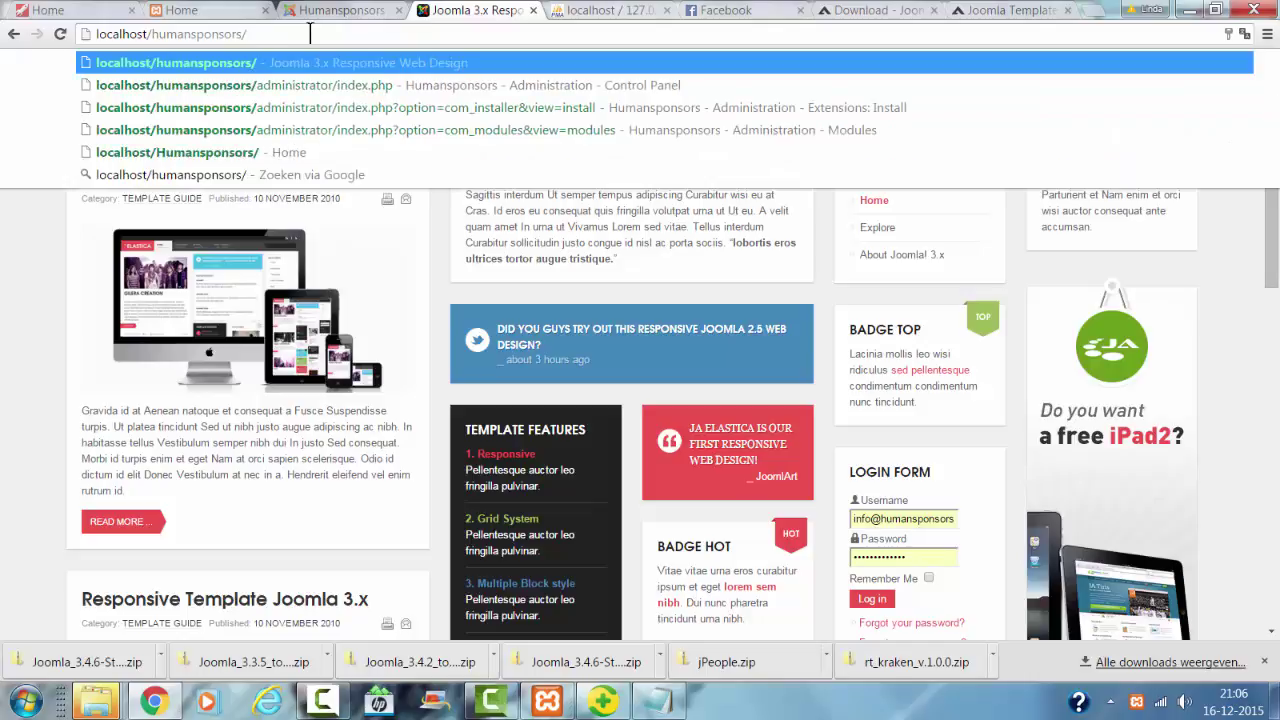
pyautogui.write('q')
pyautogui.press('BackSpace')
pyautogui.write('a')
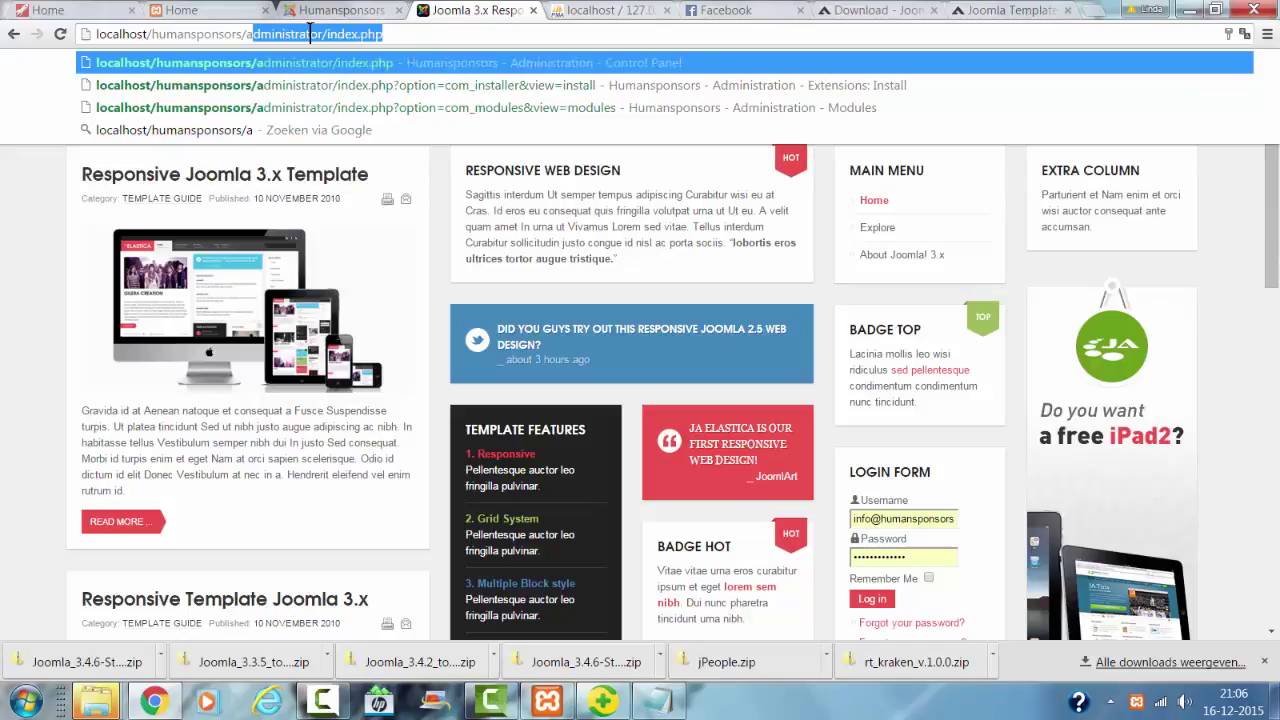
pyautogui.write('d')
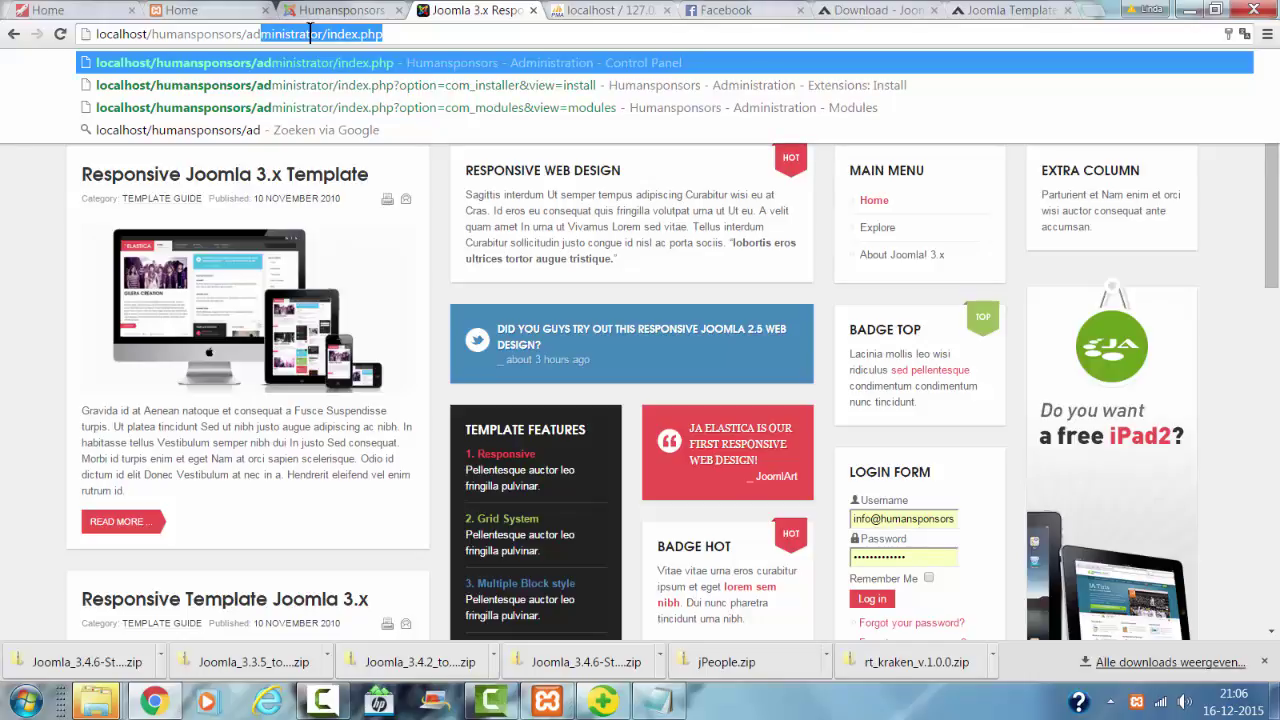
pyautogui.press('Return')
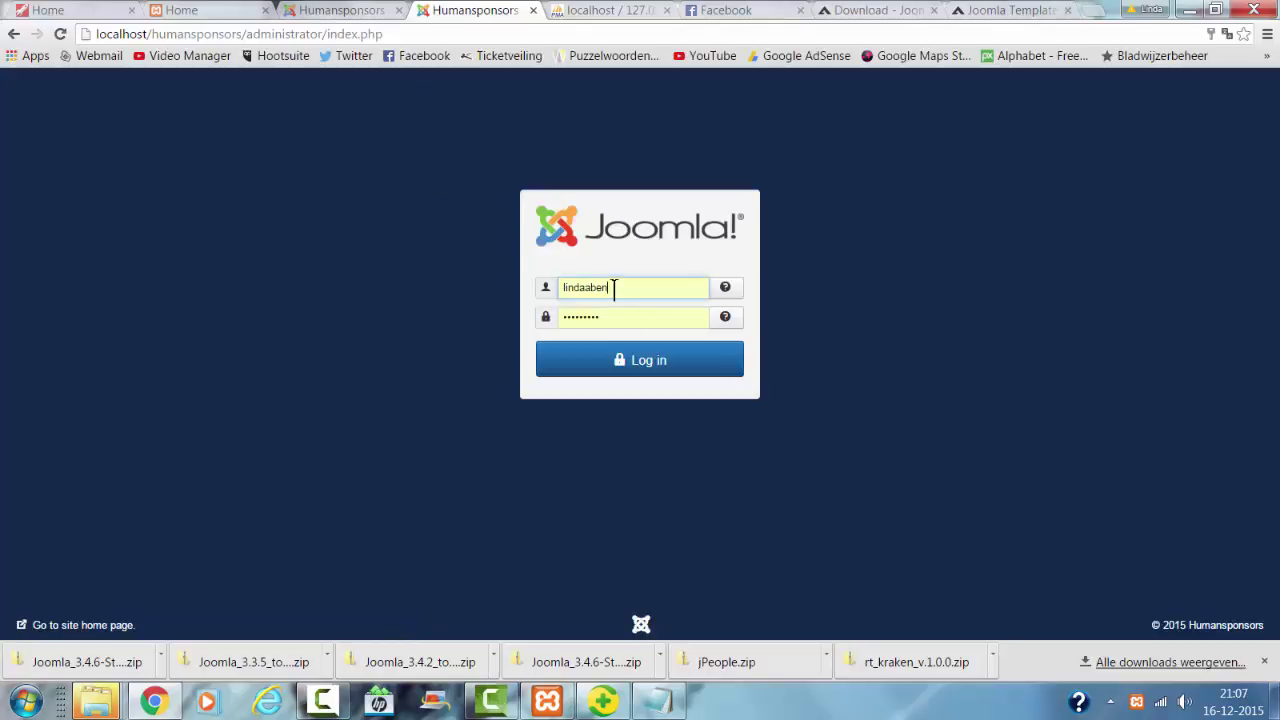
# Step: Log in to the administrator backend as admin
pyautogui.moveTo(614, 287); pyautogui.dragTo(457, 276)
pyautogui.write('admin')
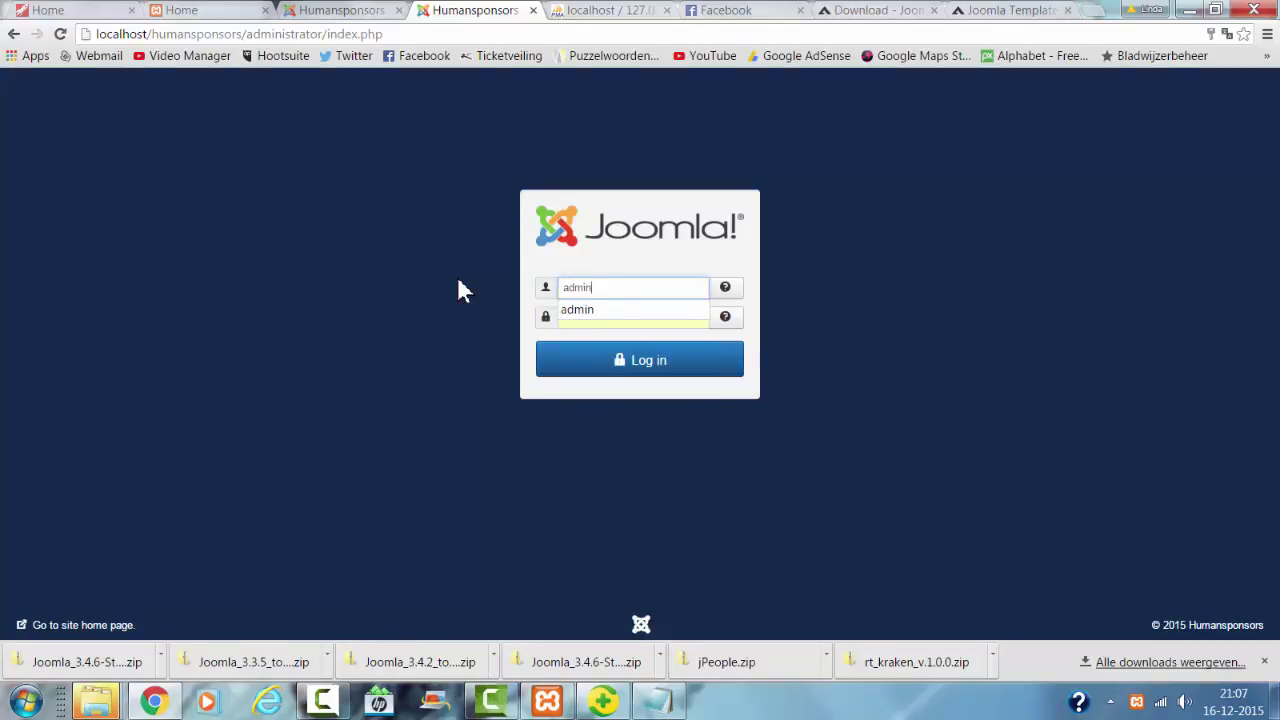
pyautogui.click(627, 360)
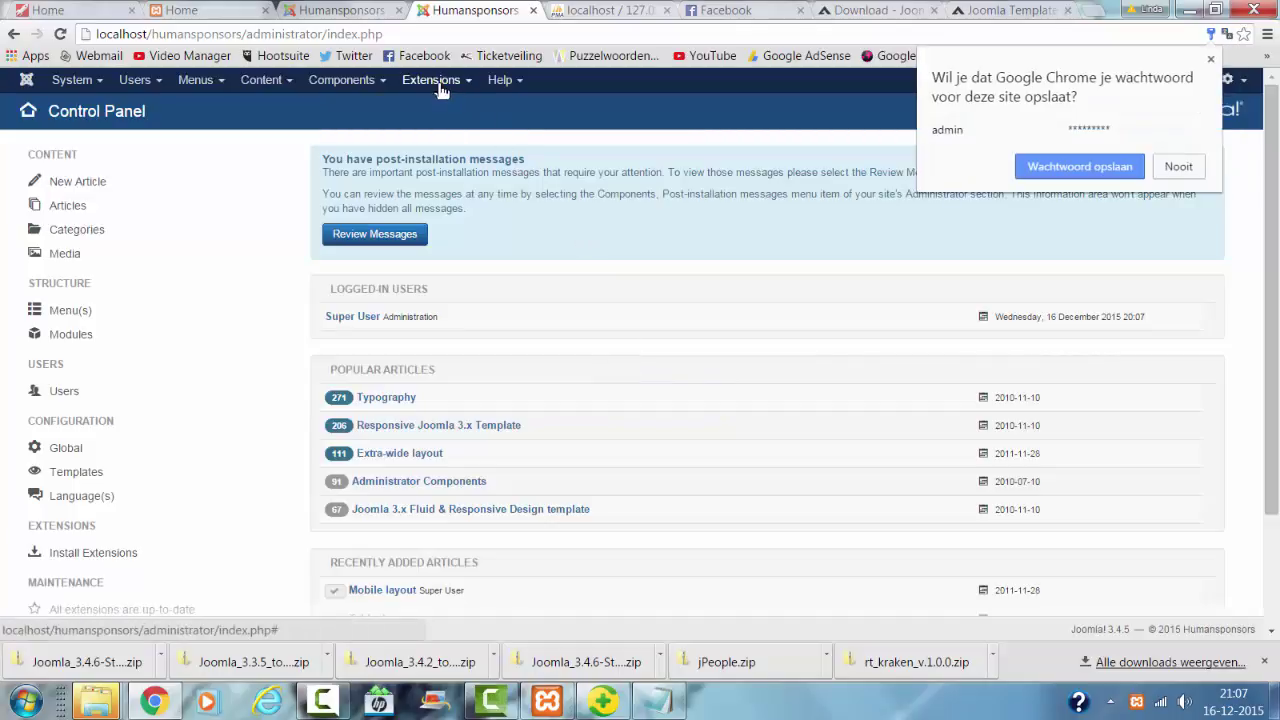
# Step: Open Extensions > Templates to see the five styles, with JA_Elastica - Default as default
pyautogui.click(441, 88)
pyautogui.click(455, 180)
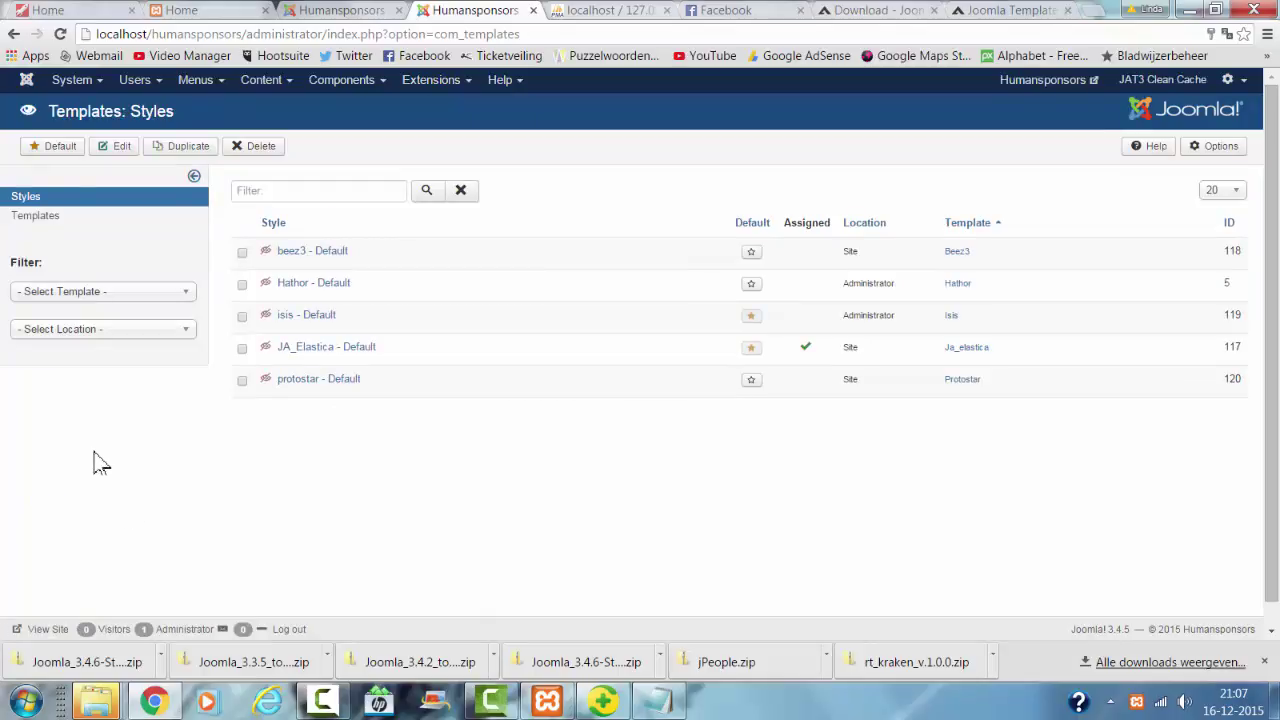
pyautogui.click(72, 82)
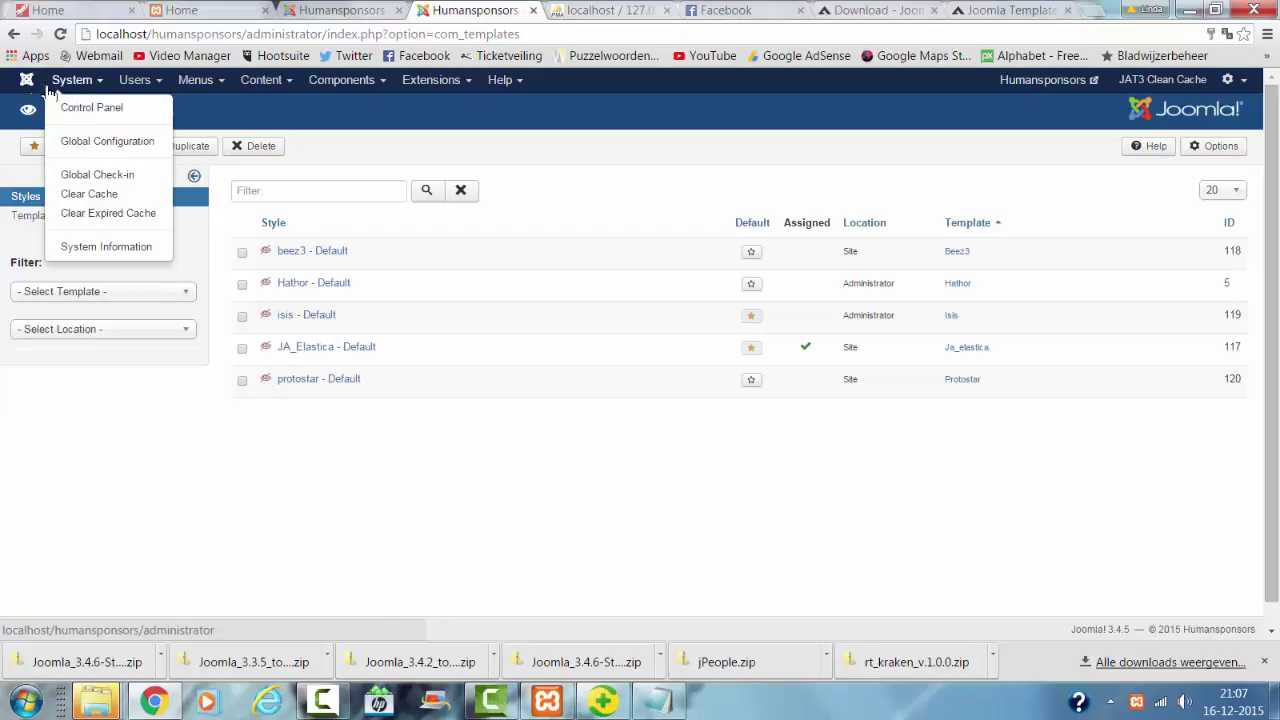
pyautogui.click(268, 36)
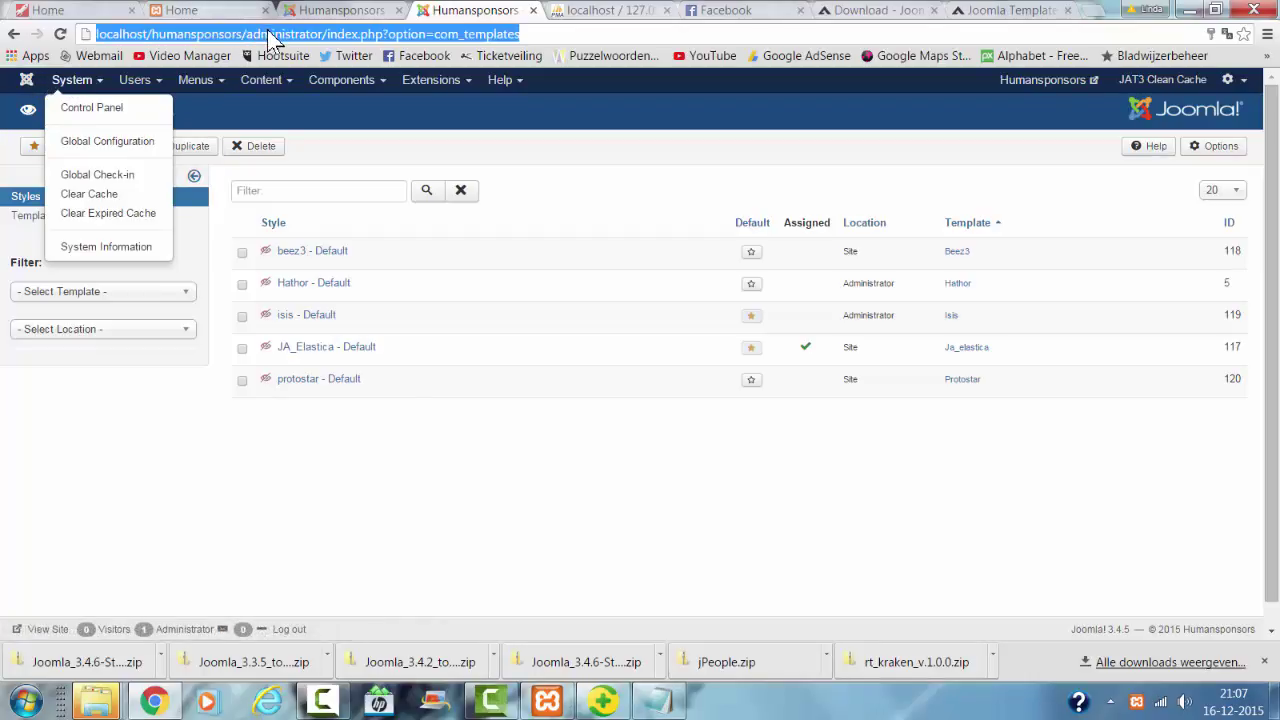
# Step: Check System Information, then install the Joomla 3.4.6 update from the Control Panel
pyautogui.click(100, 256)
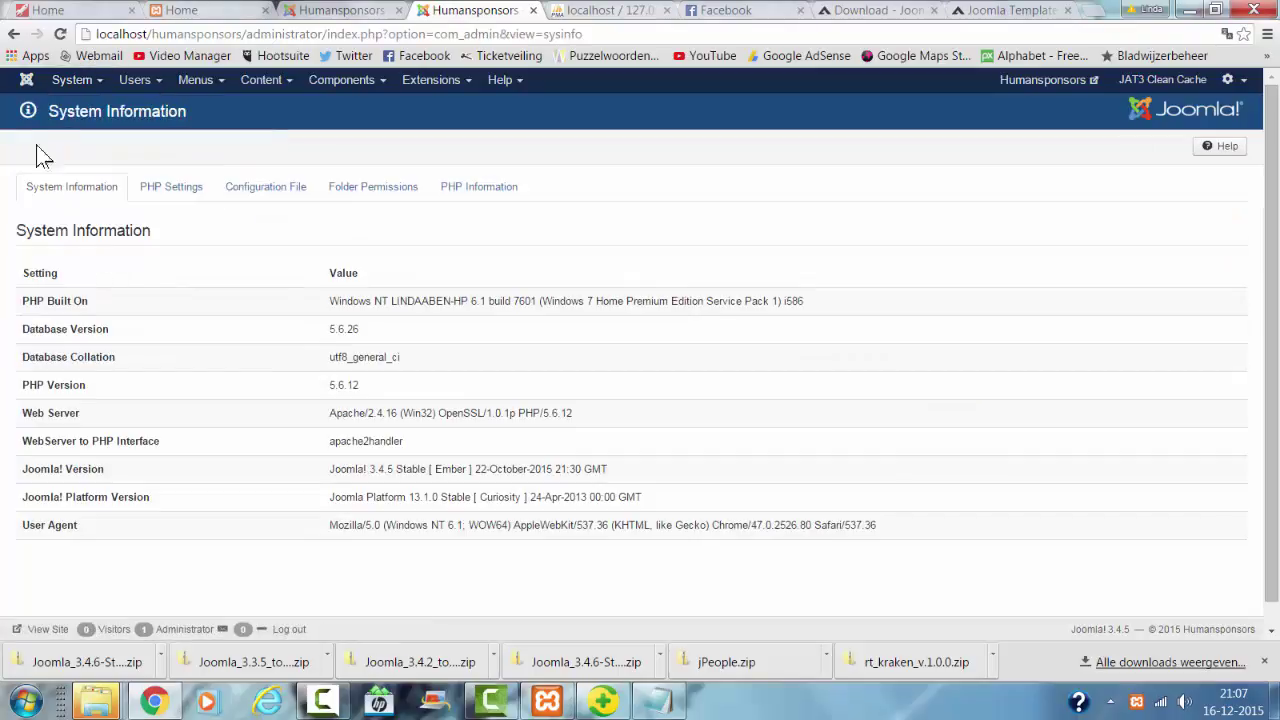
pyautogui.click(60, 86)
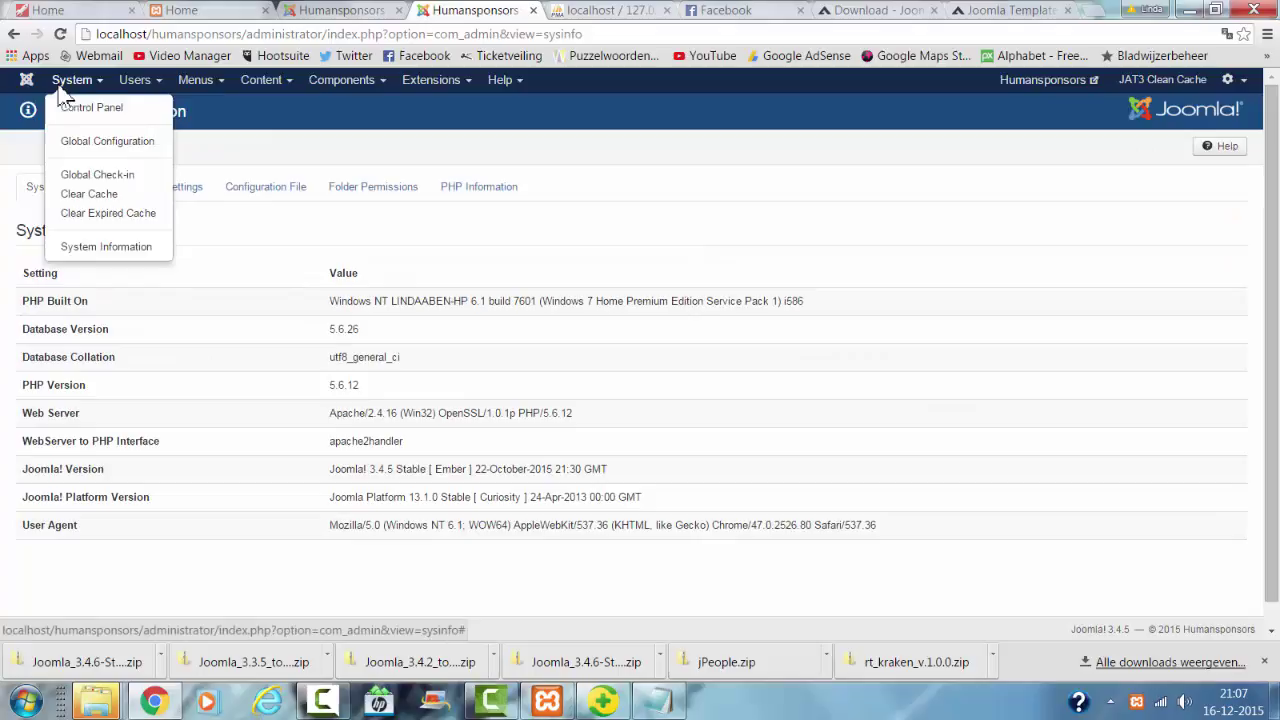
pyautogui.click(63, 103)
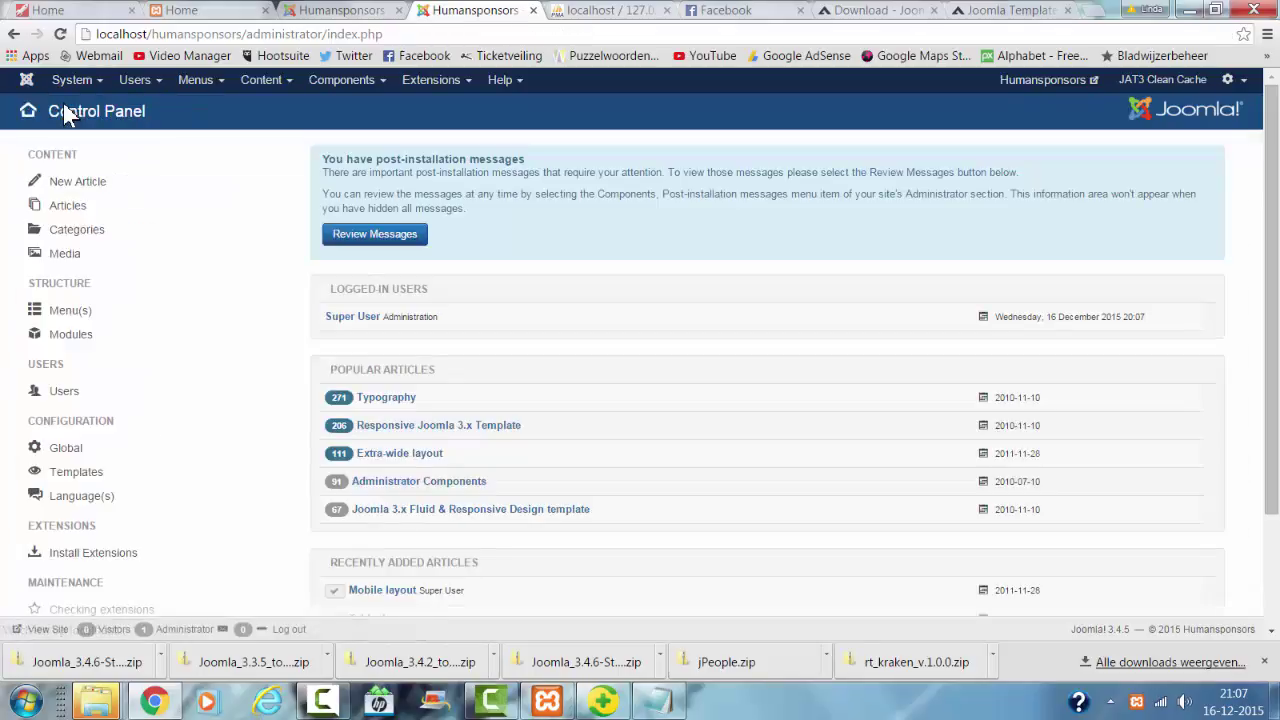
pyautogui.scroll(-3, 57, 349)
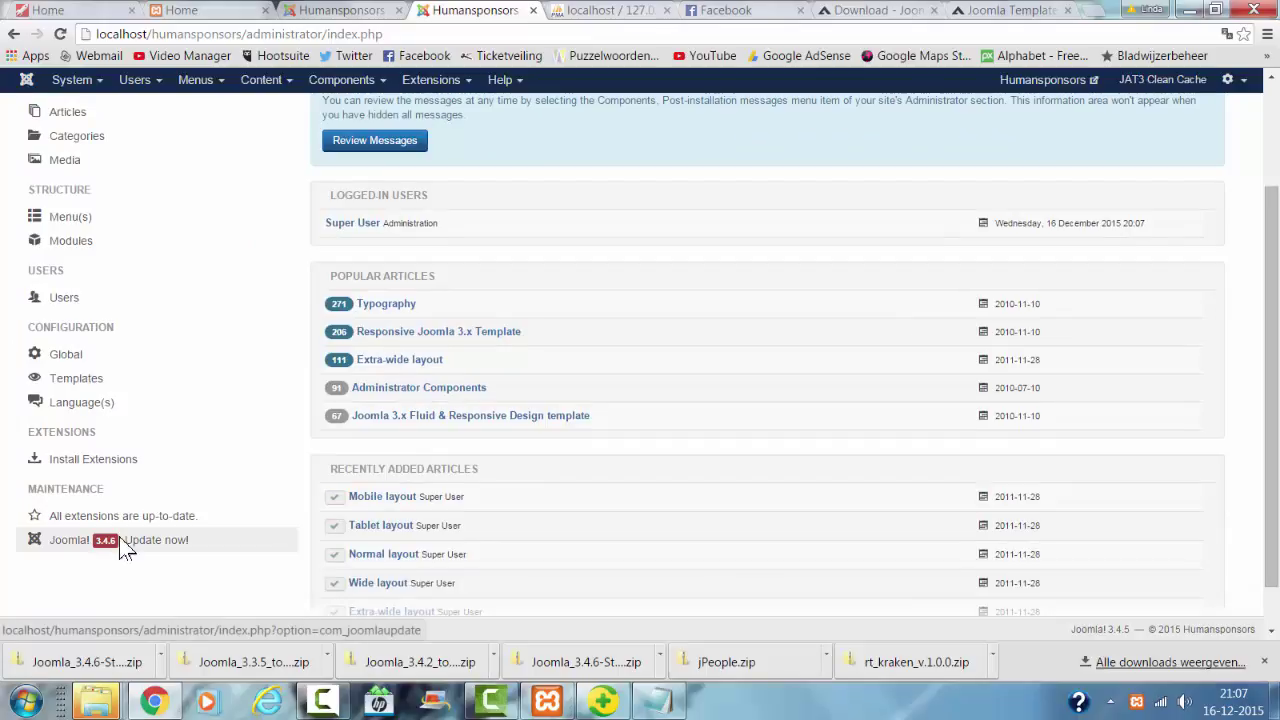
pyautogui.click(123, 542)
pyautogui.click(328, 468)
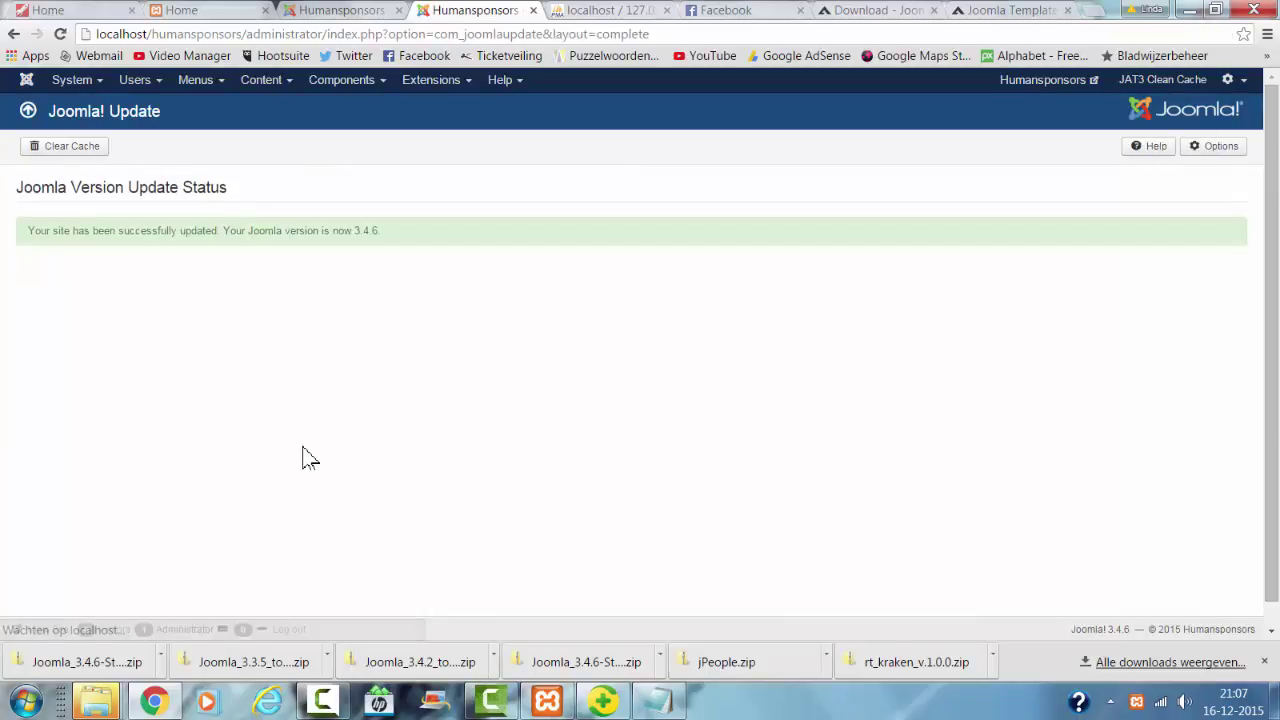
# Step: Open the JA_Elastica - Default style and view its menu assignments
pyautogui.click(431, 79)
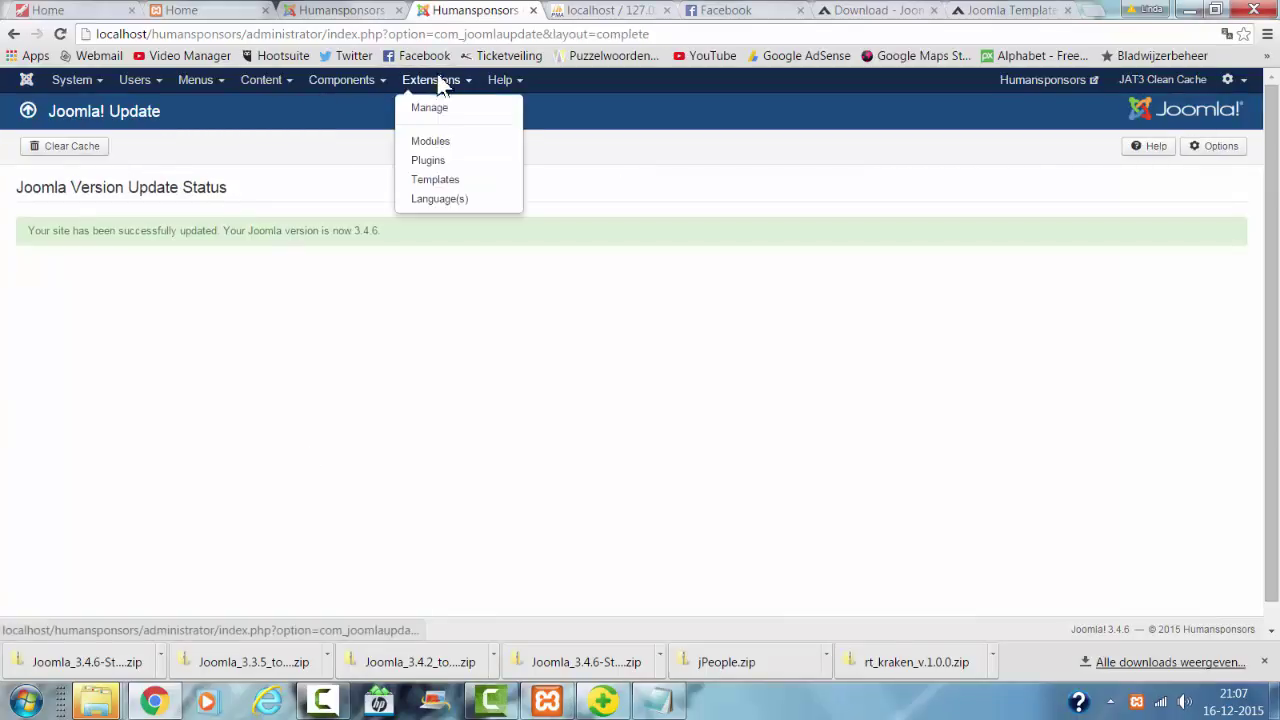
pyautogui.click(437, 181)
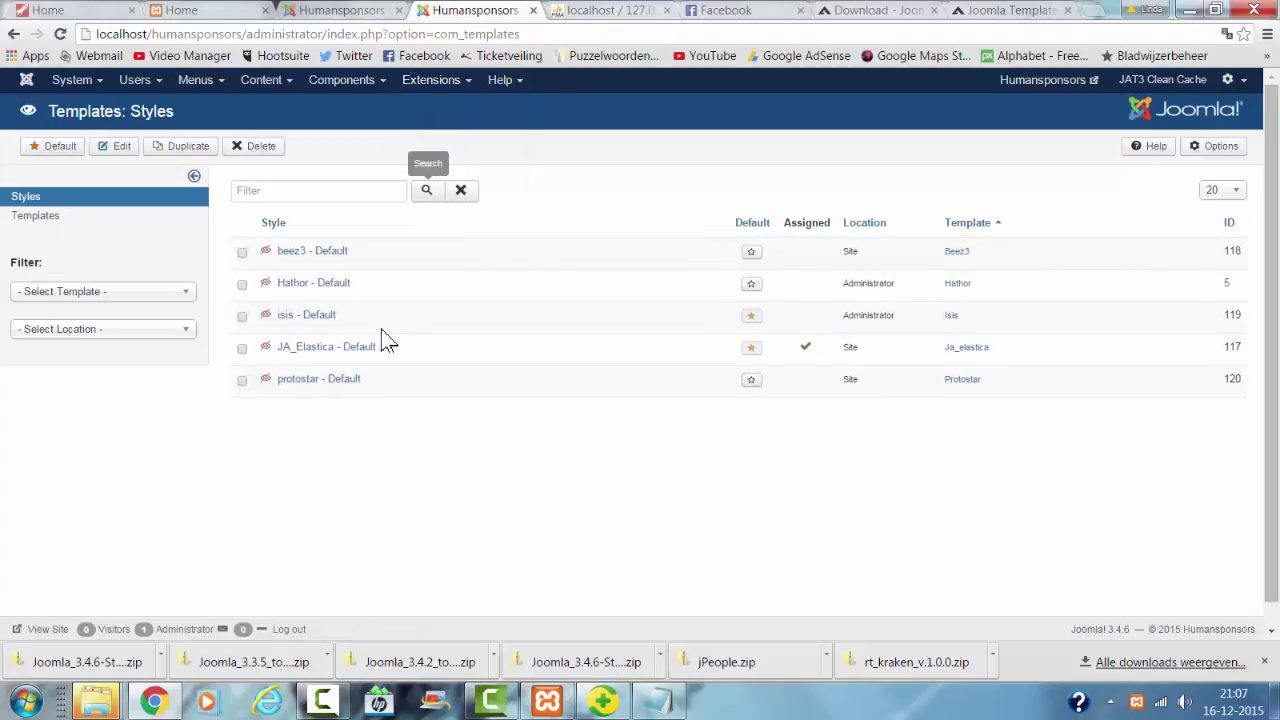
pyautogui.click(336, 356)
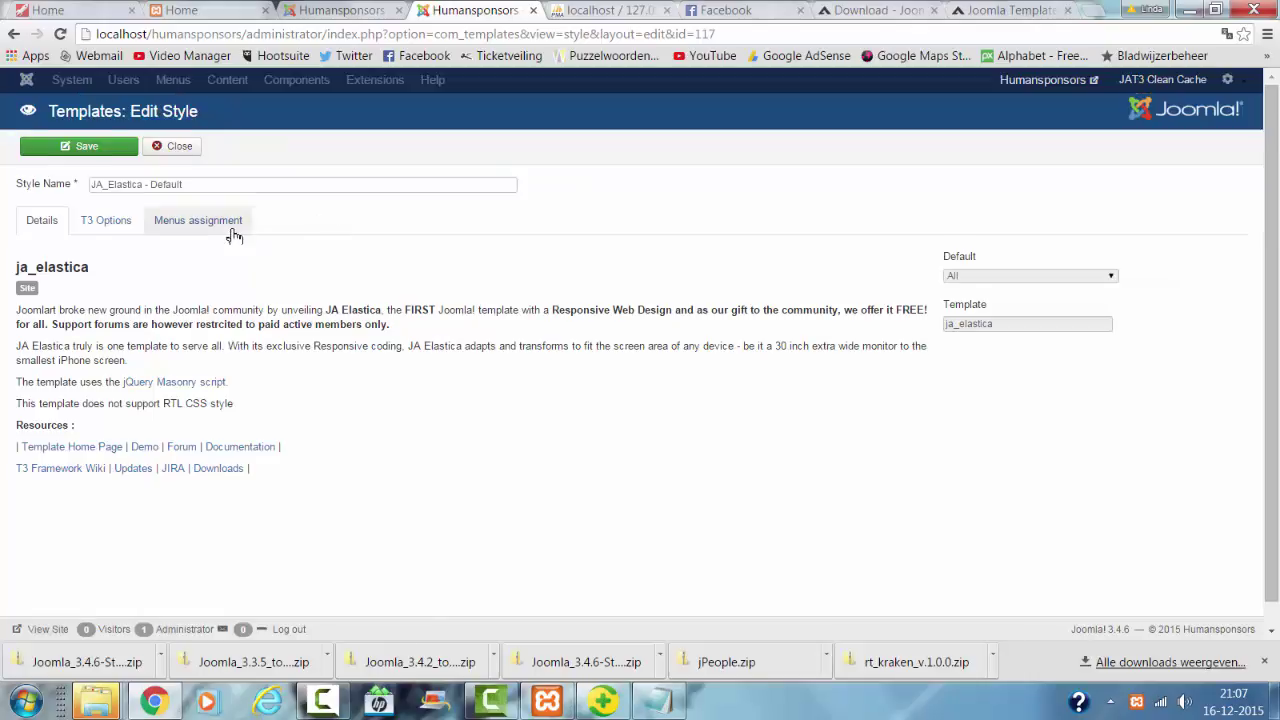
pyautogui.click(200, 222)
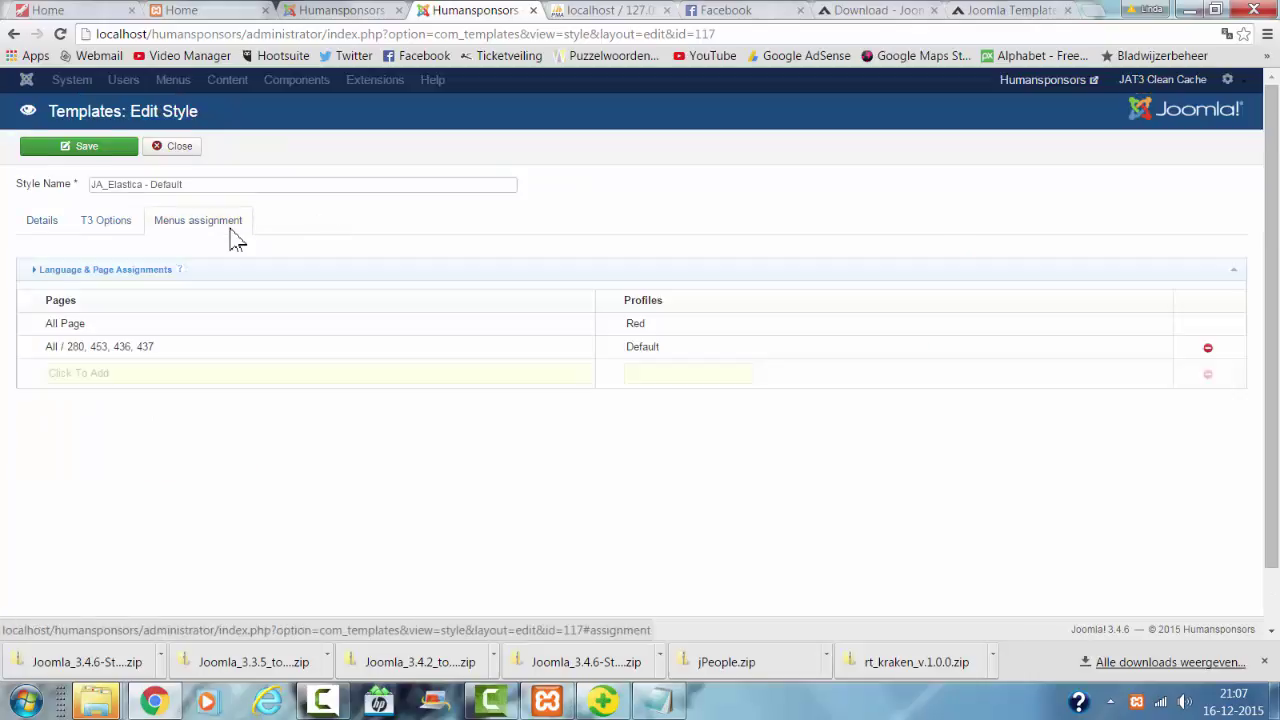
# Step: Review the T3 Options profile settings, including Google Font, logo type and Mega Menu
pyautogui.click(140, 226)
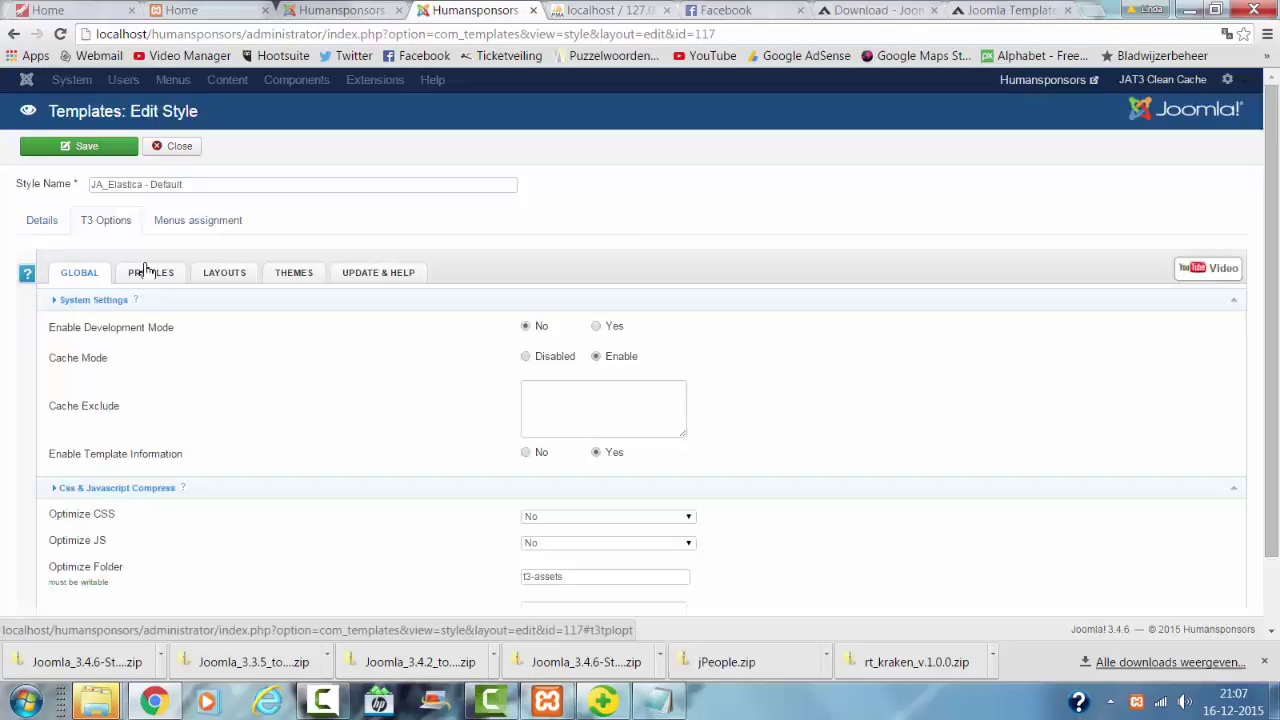
pyautogui.scroll(-1, 148, 270)
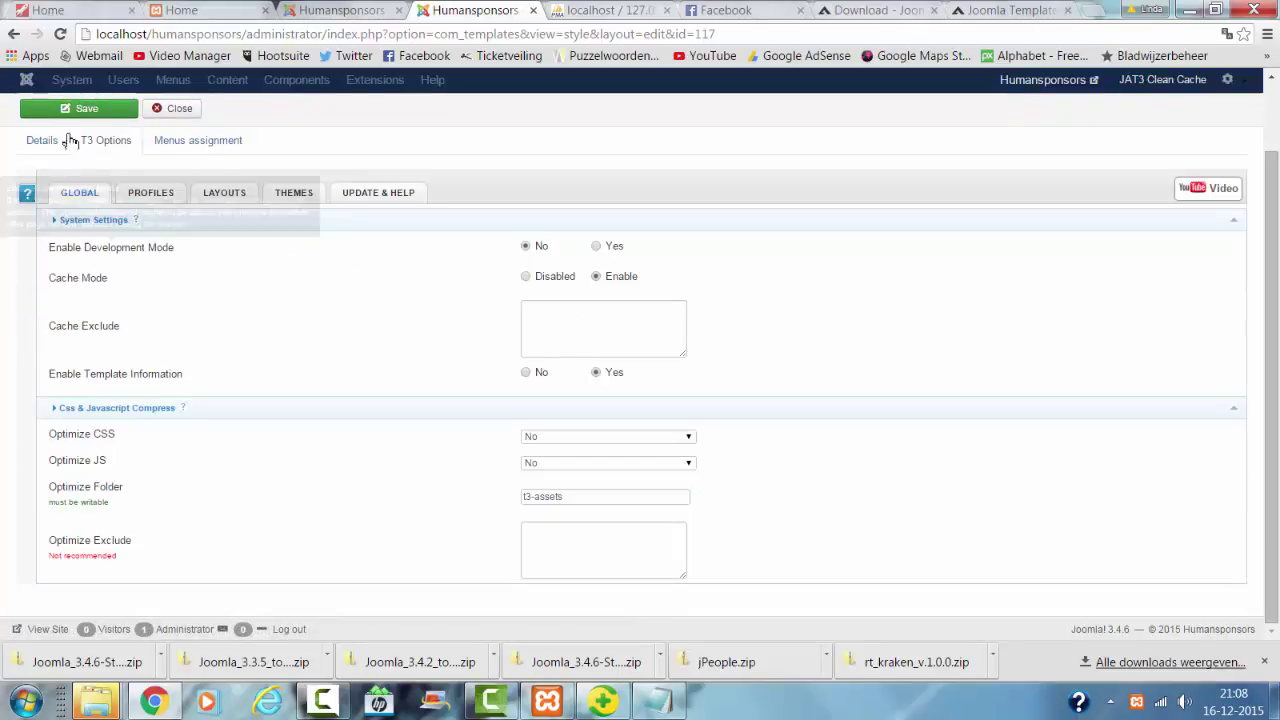
pyautogui.click(152, 196)
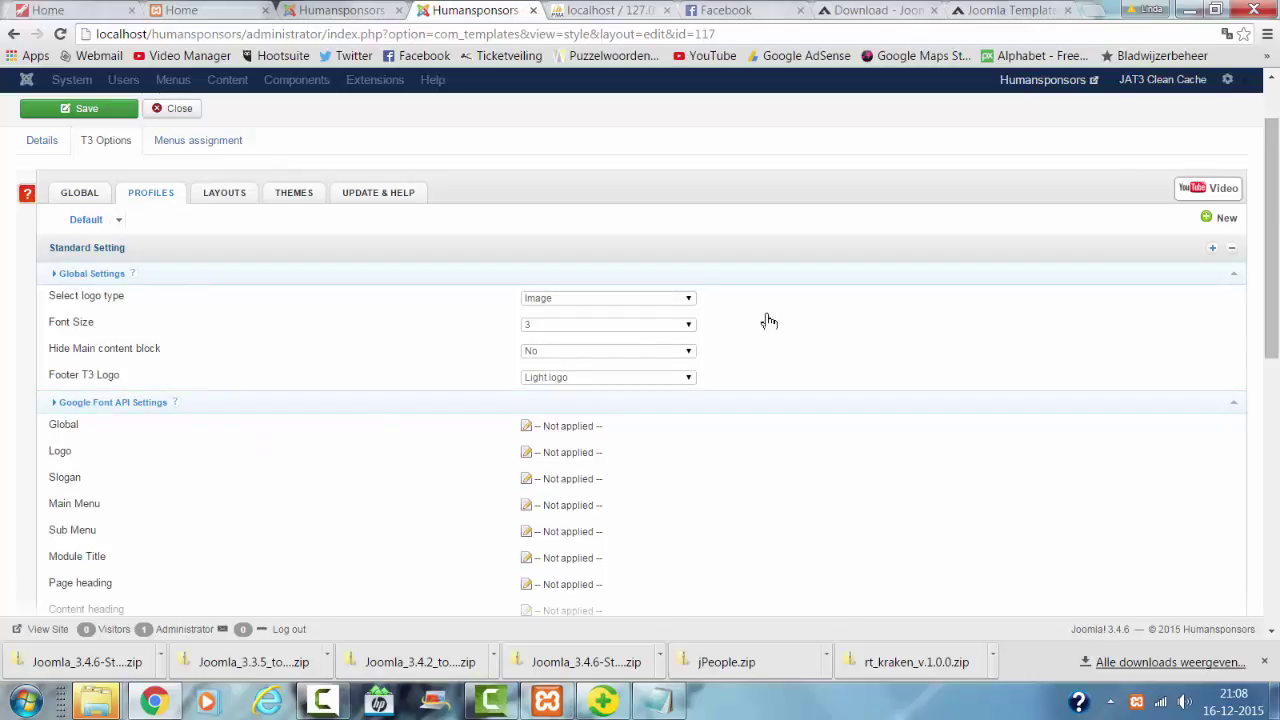
pyautogui.scroll(-2, 434, 372)
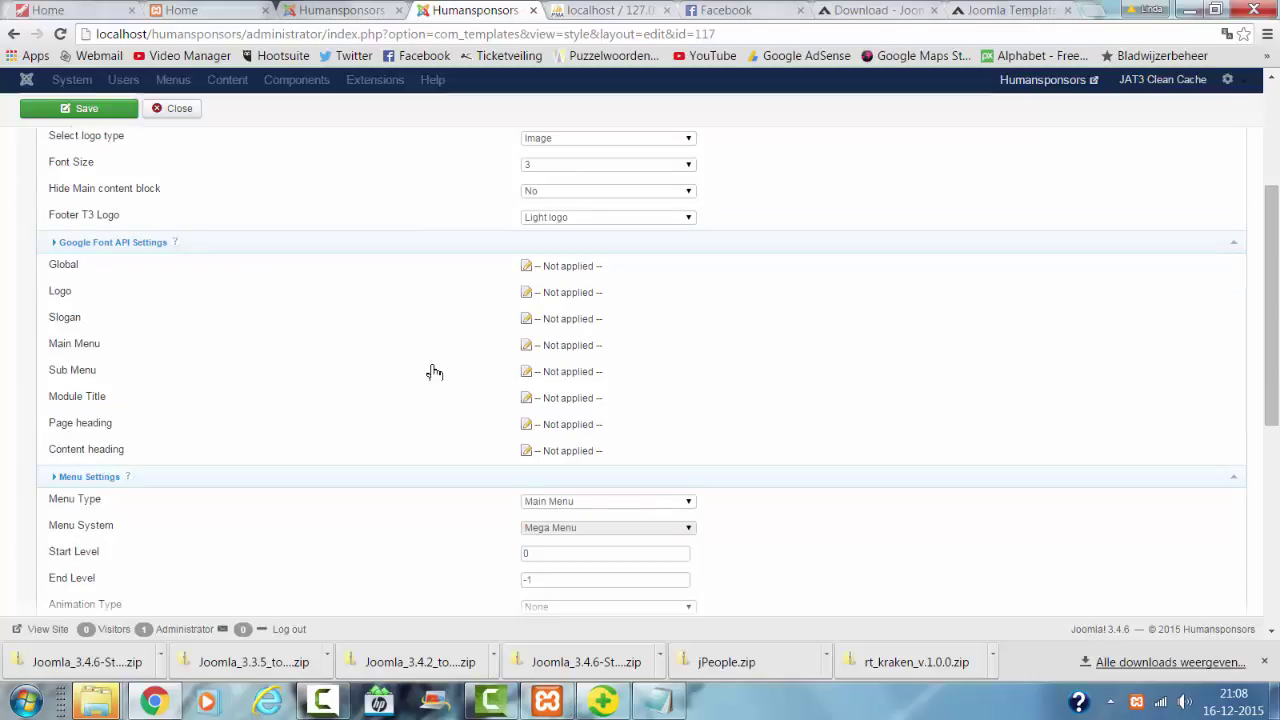
pyautogui.scroll(-1, 435, 371)
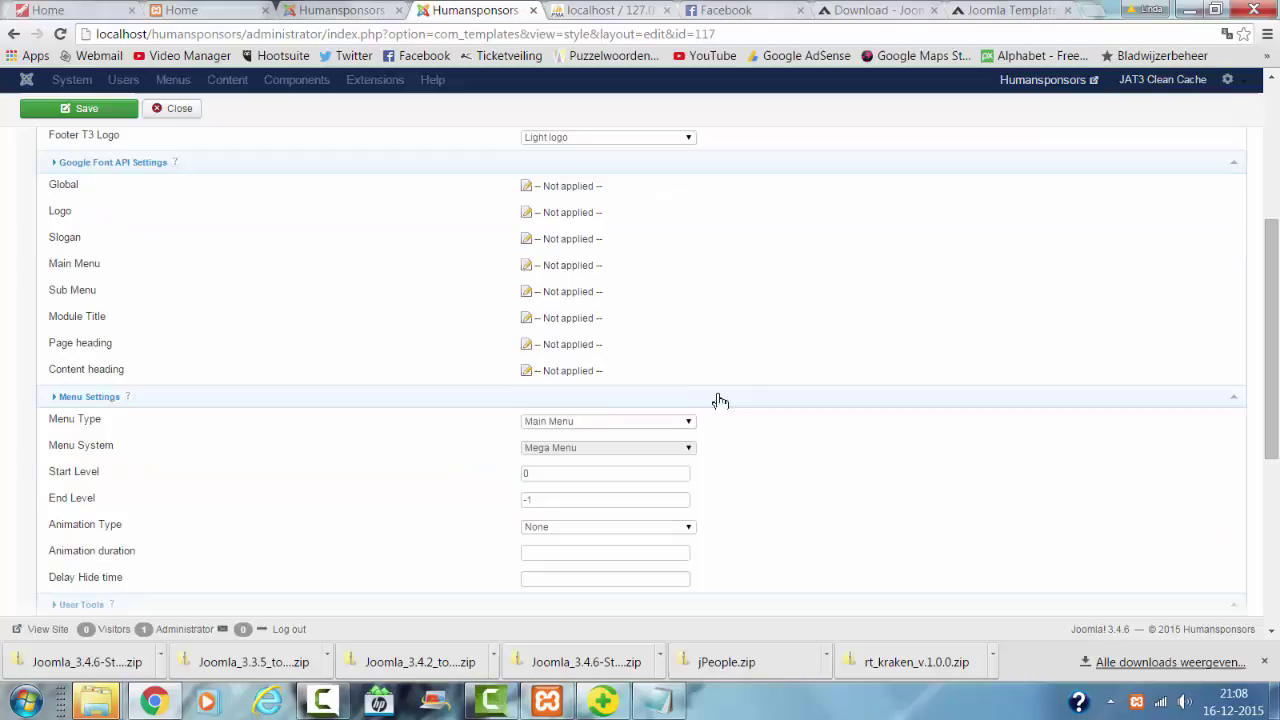